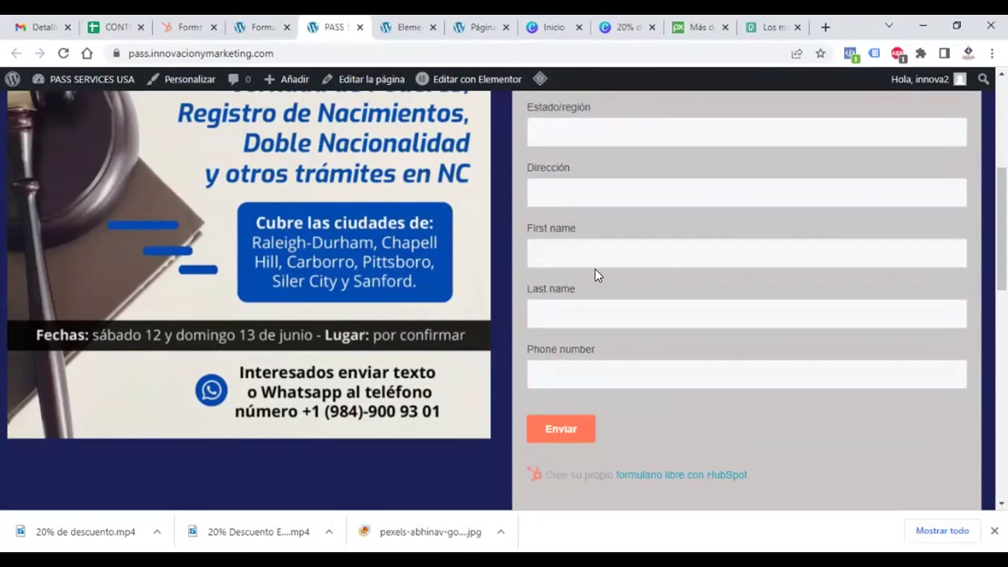
Step: Review the published landing page from the survey form through the birth registration requirements to the footer, returning to the header
scroll(504, 299, down, 3)
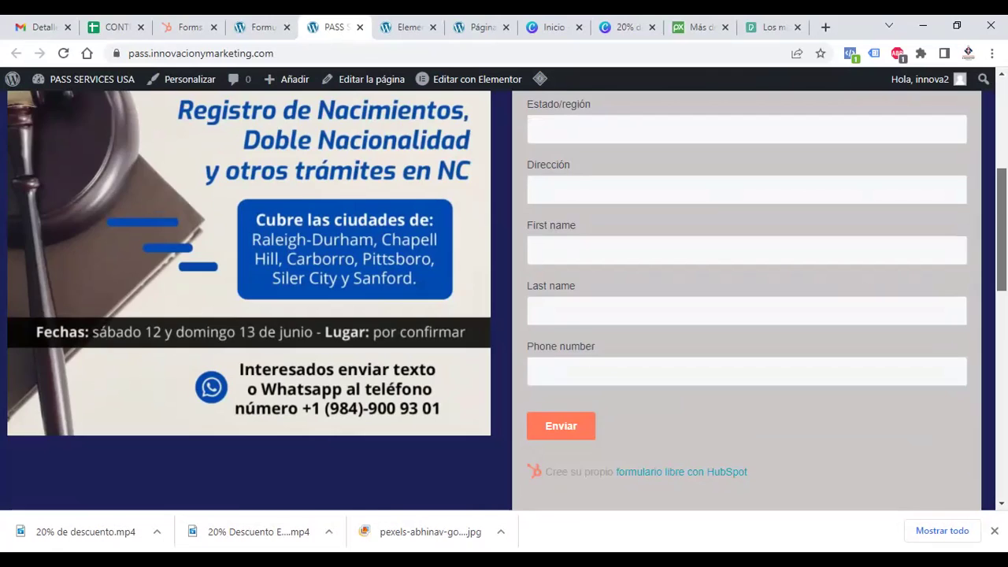
scroll(504, 300, down, 3)
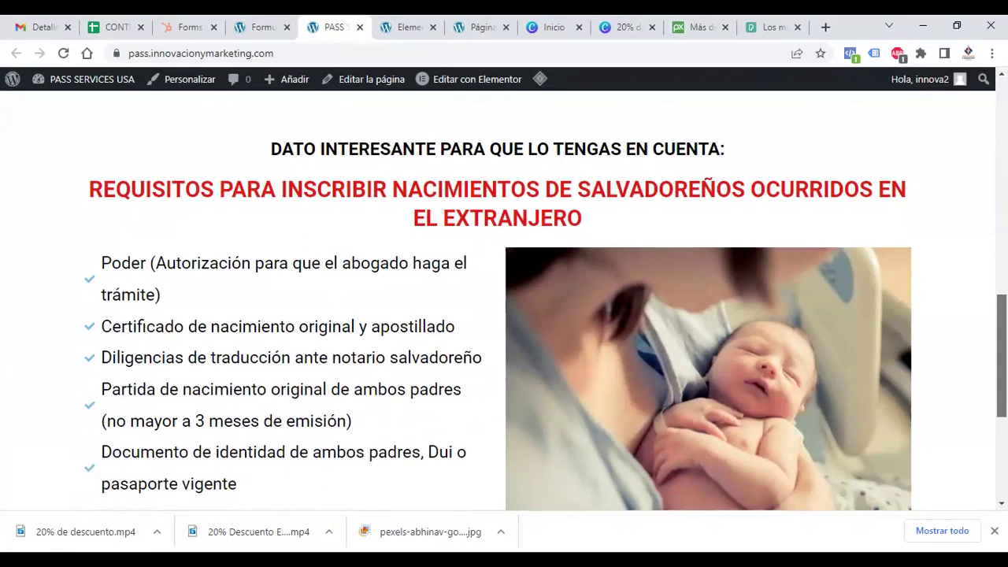
scroll(504, 299, up, 6)
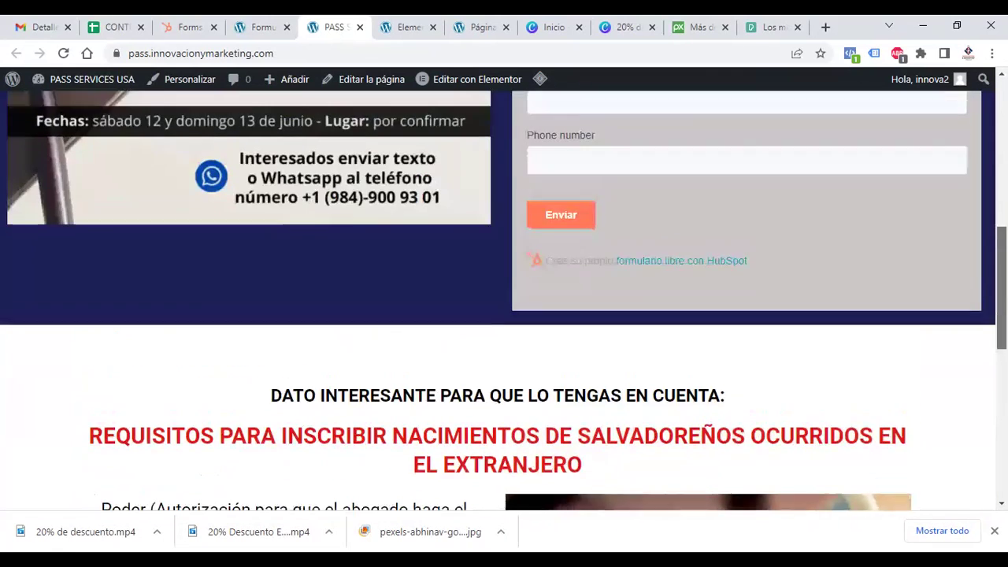
scroll(504, 299, down, 6)
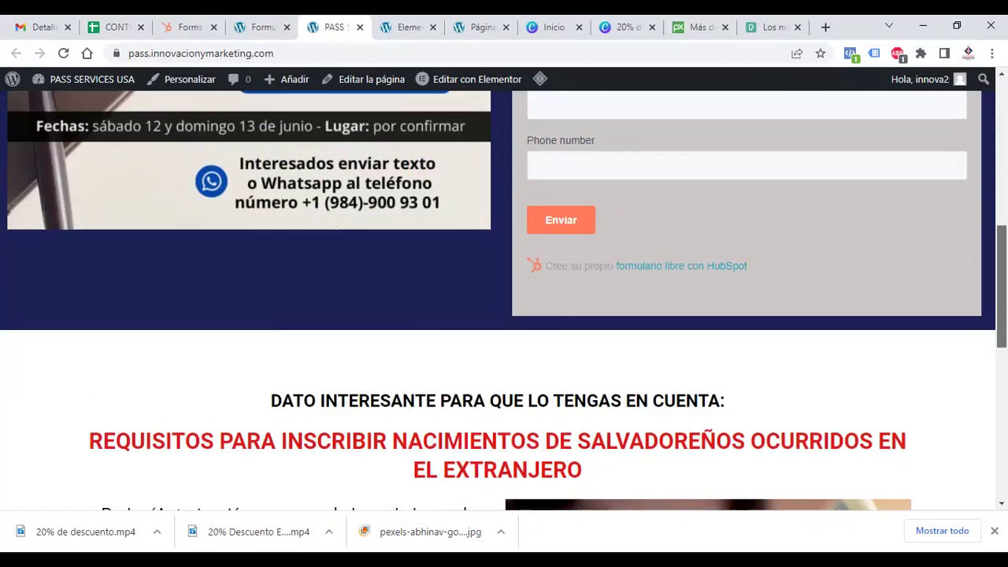
scroll(504, 299, down, 3)
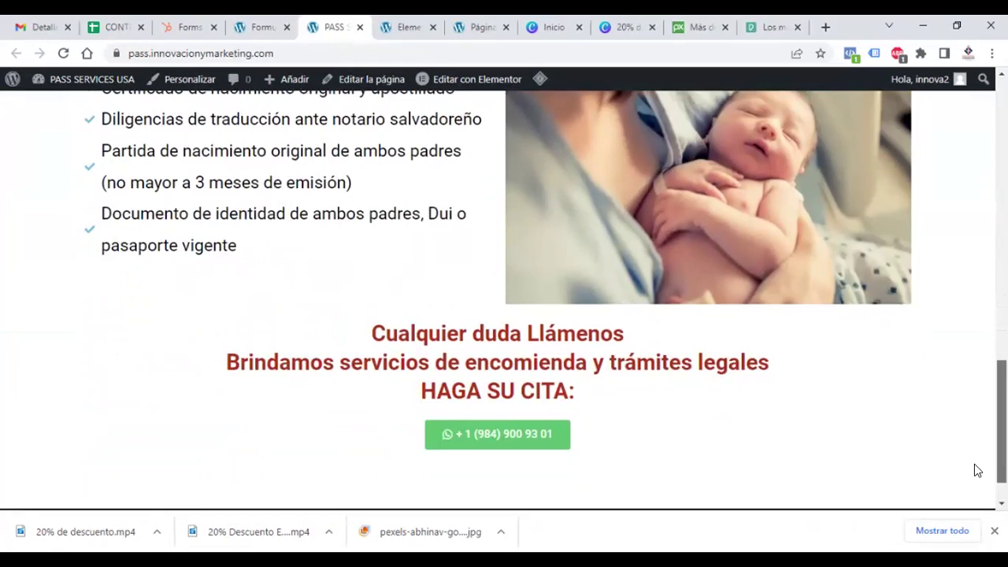
scroll(974, 467, down, 1)
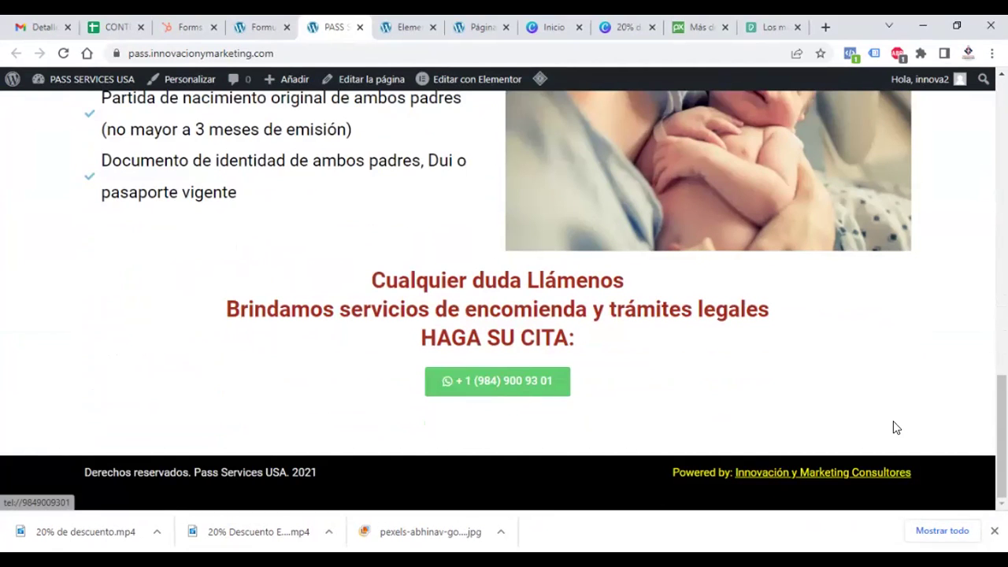
drag(1001, 402, 1002, 142)
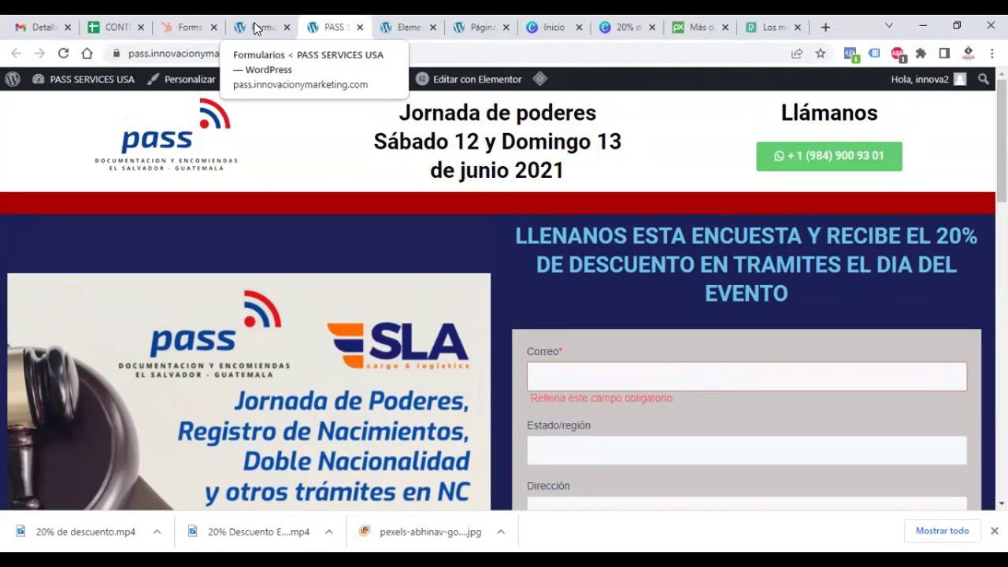
Step: Switch to HubSpot, dismiss the tour, leave the form editor and open the list of marketing forms
click(182, 27)
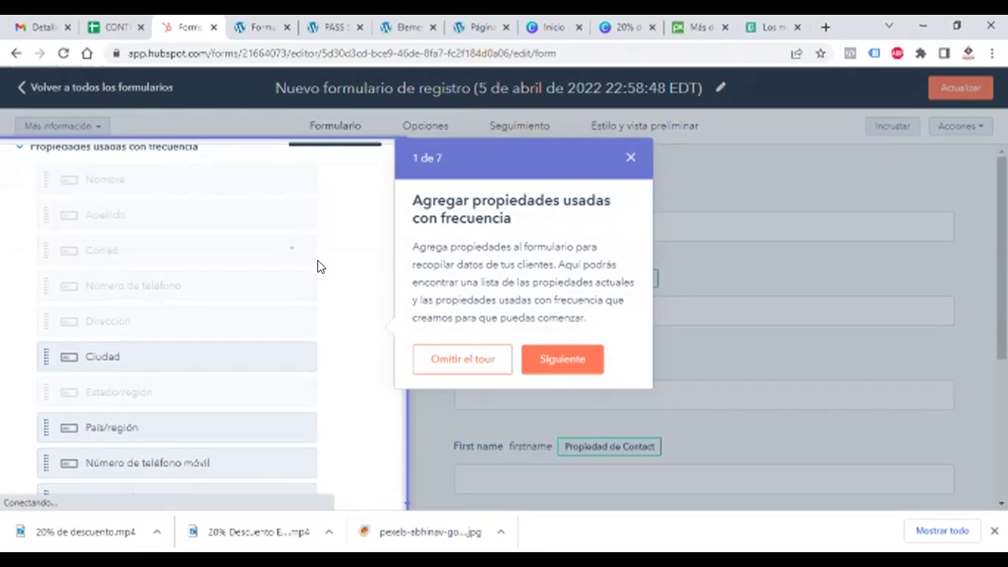
click(630, 158)
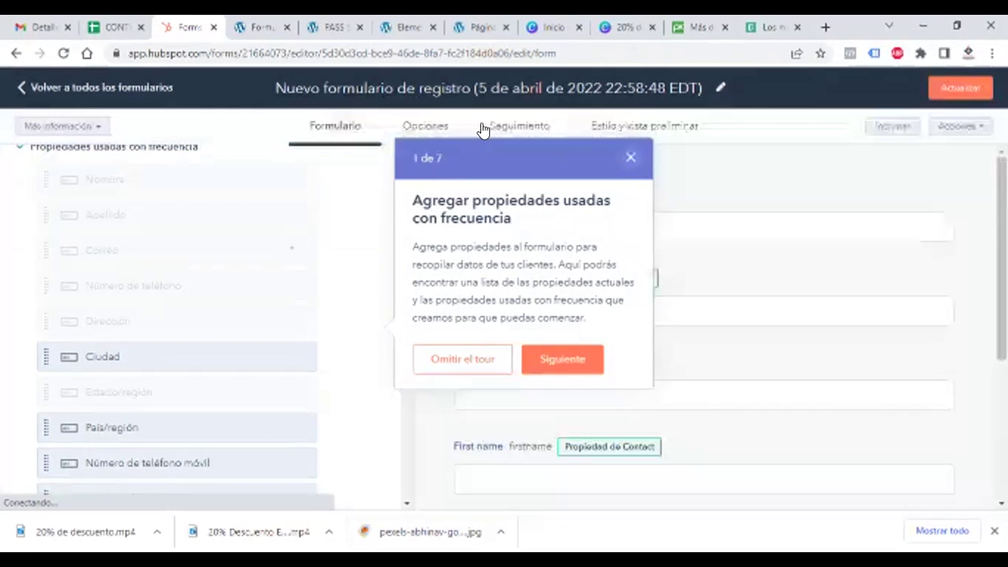
click(93, 88)
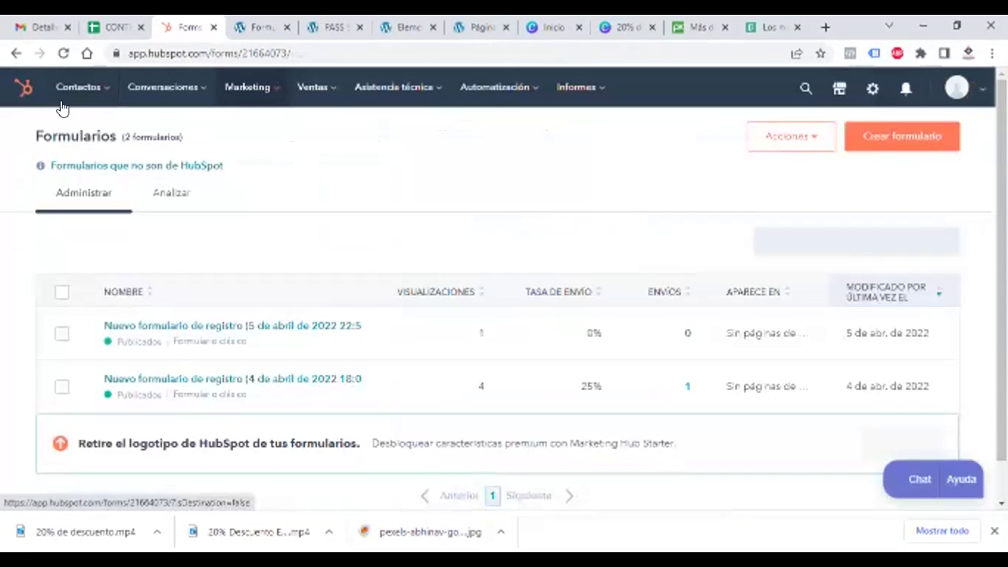
click(24, 93)
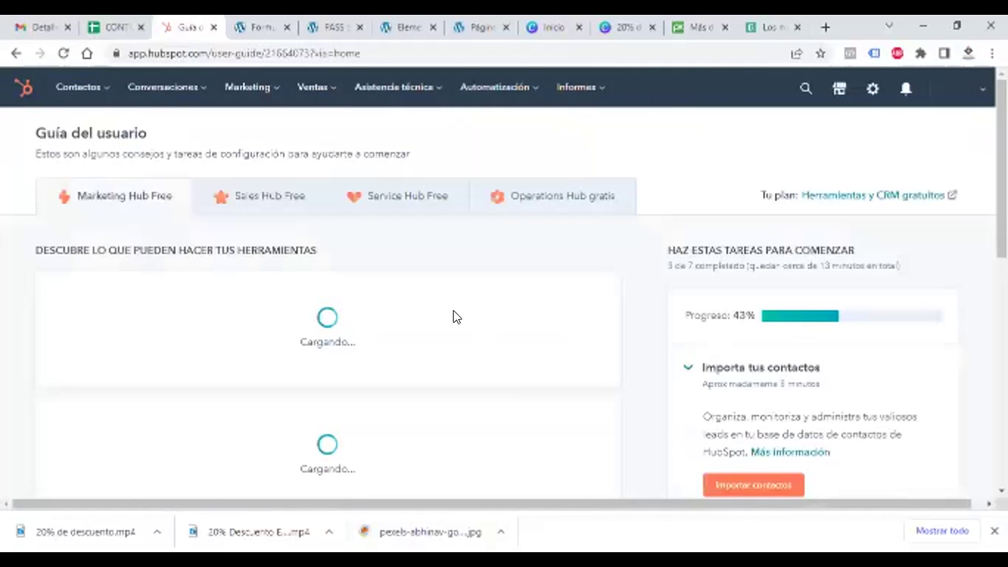
click(103, 91)
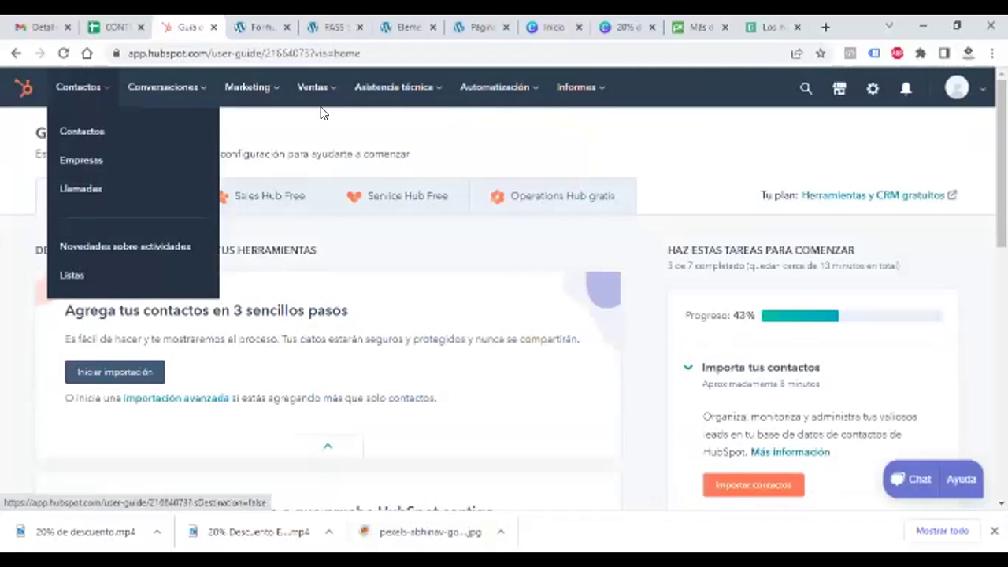
mouse_move(274, 102)
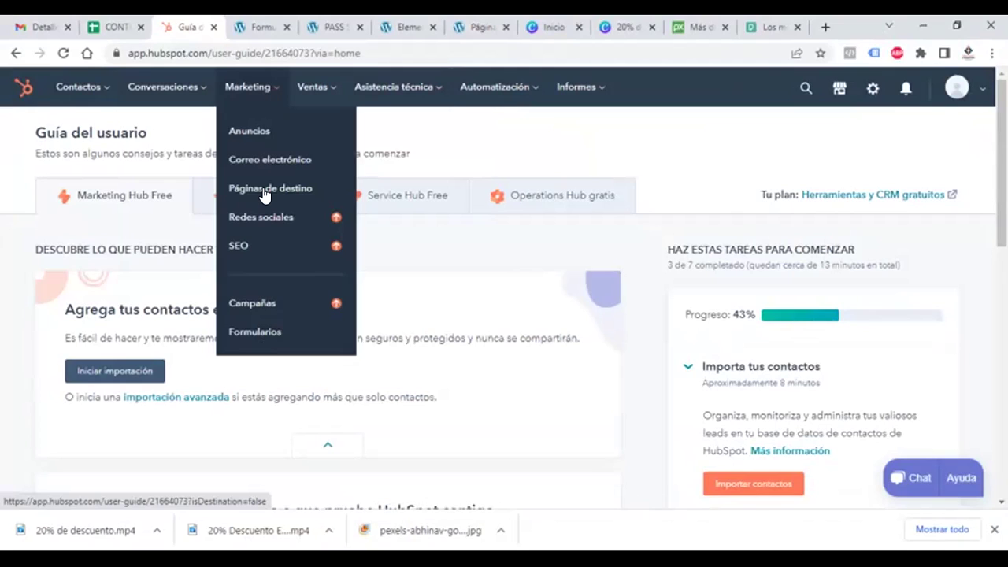
click(265, 334)
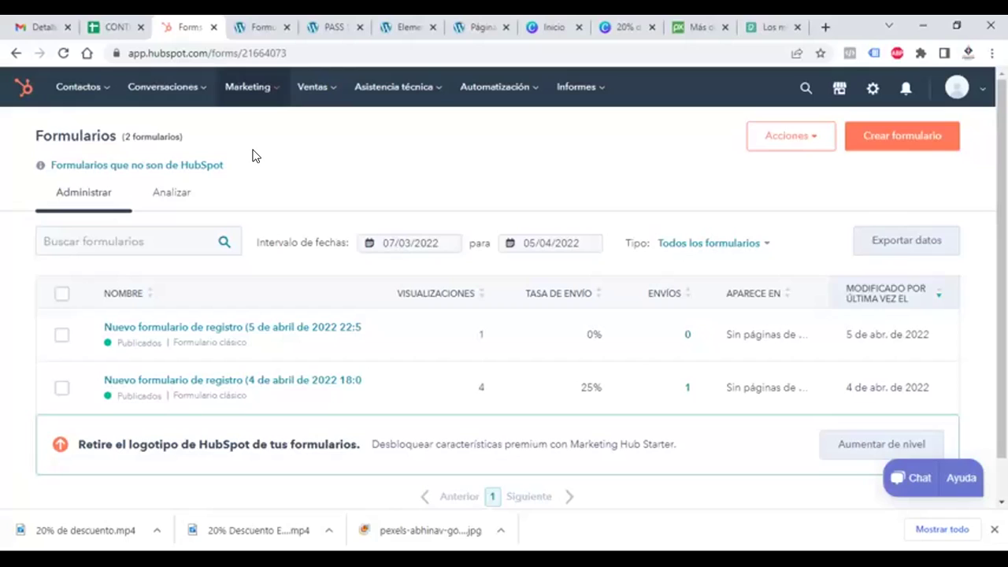
Step: Highlight the web addresses of the HubSpot forms list and the published PASS SERVICES landing page
click(324, 49)
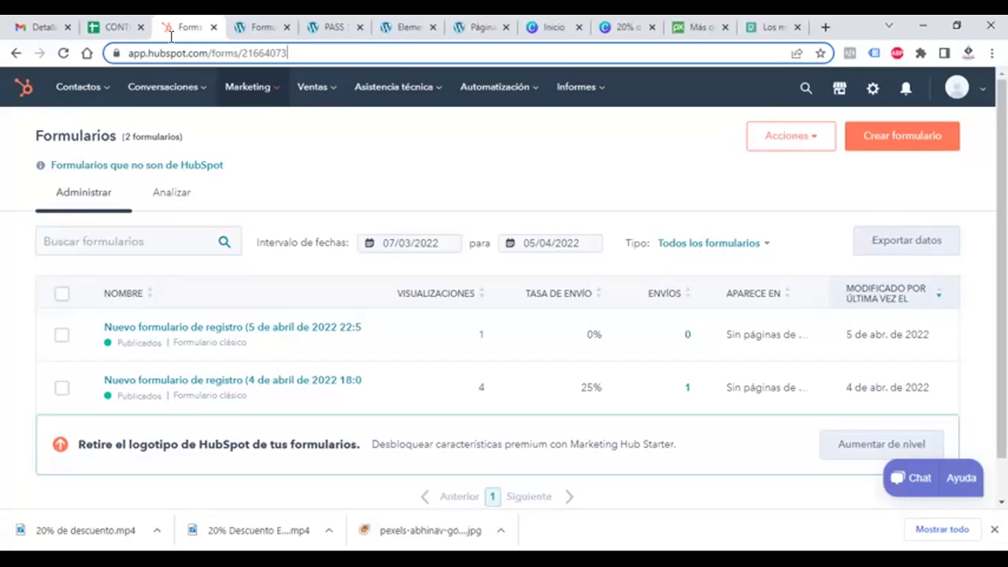
key(ctrl+a)
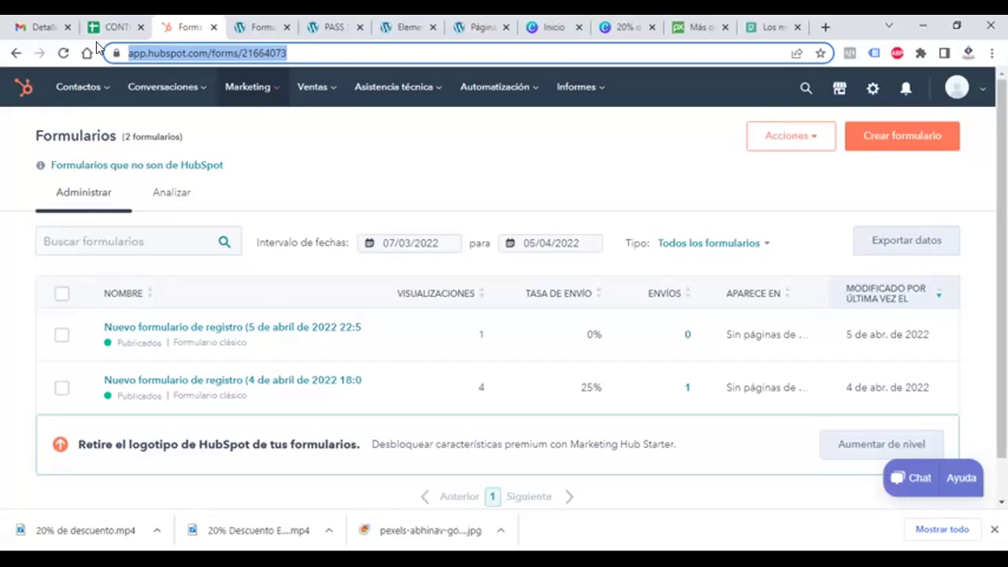
click(472, 150)
click(327, 27)
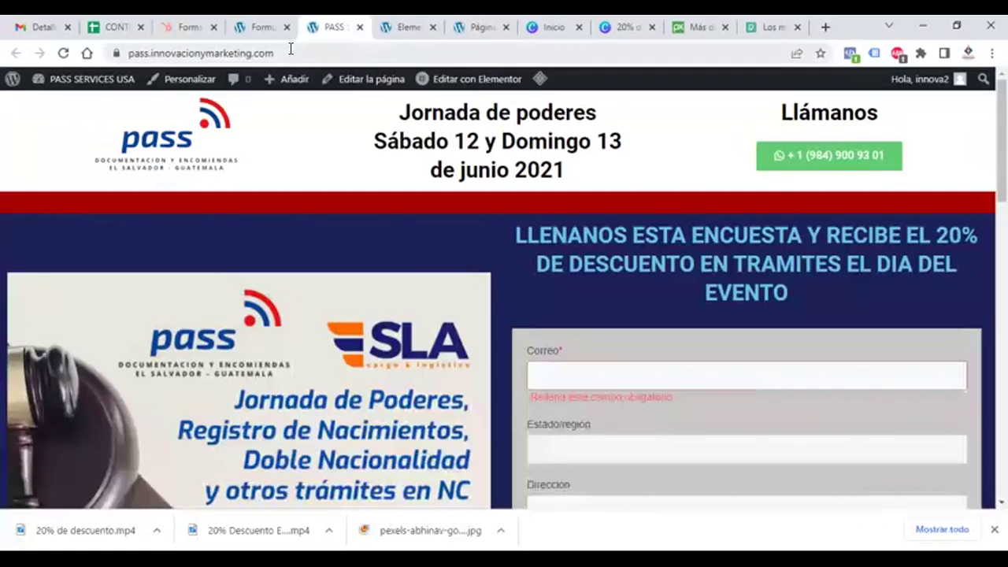
click(291, 49)
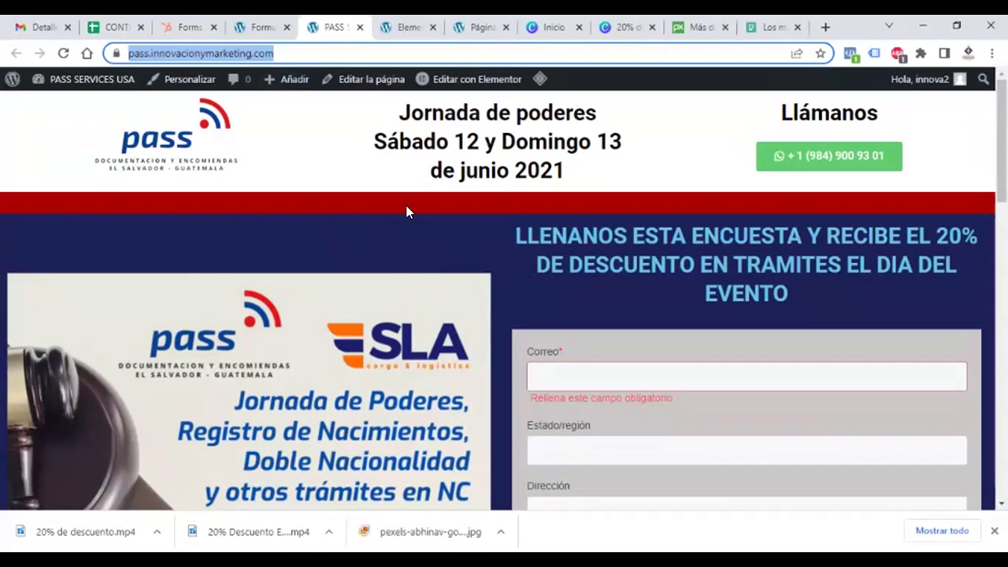
Step: Switch to the Elementor editor of the landing page and examine the embedded HubSpot form and its shortcode
click(192, 28)
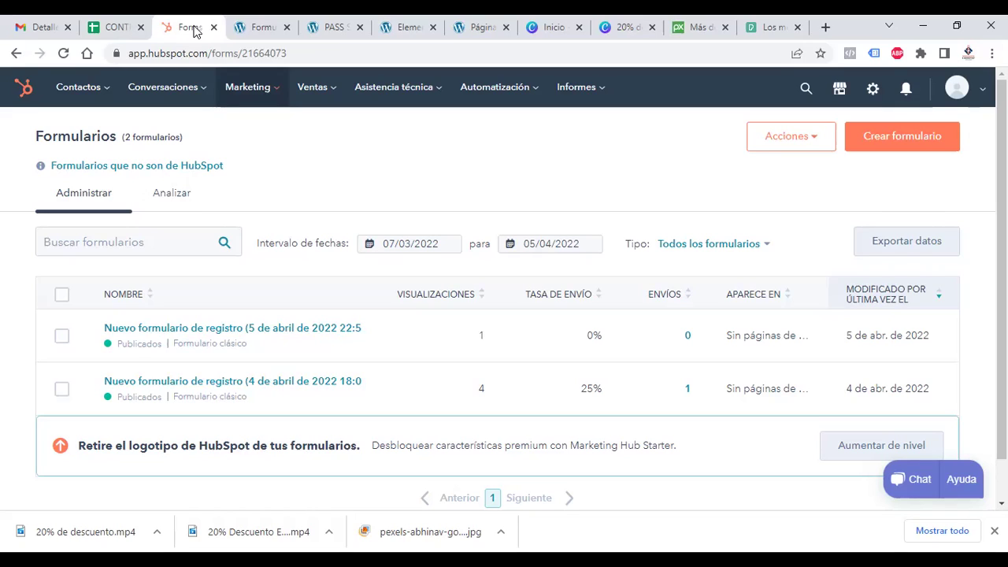
click(240, 28)
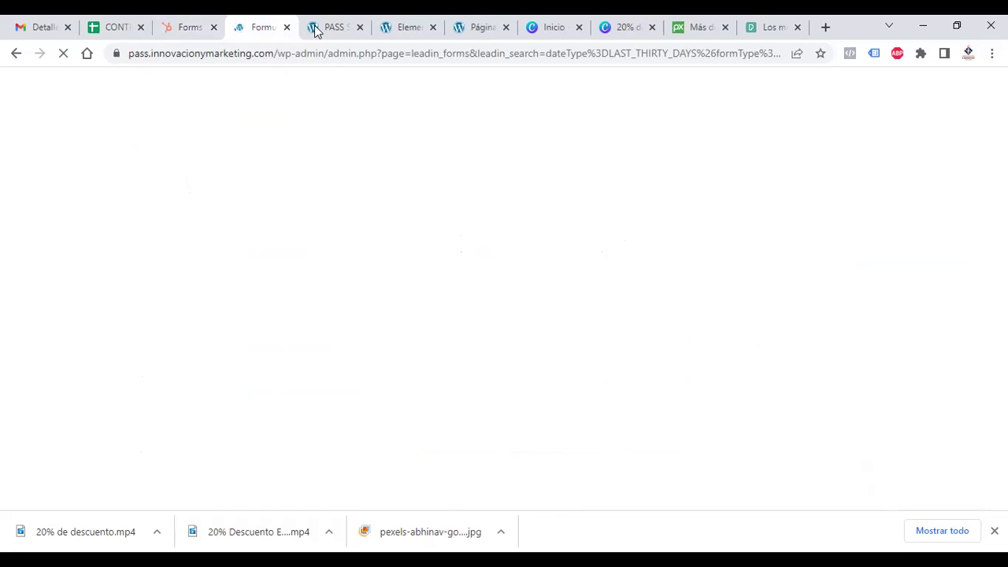
click(314, 26)
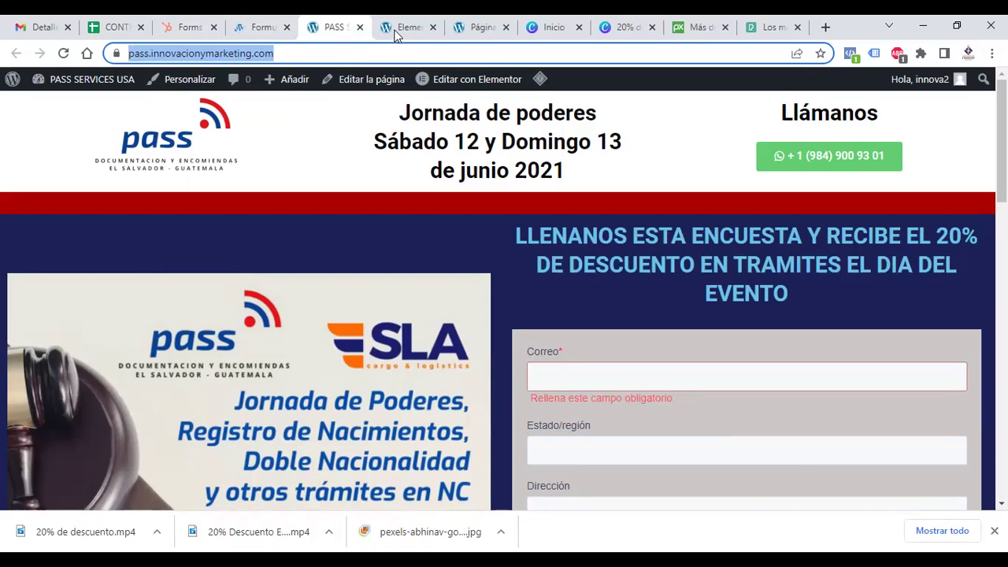
click(392, 29)
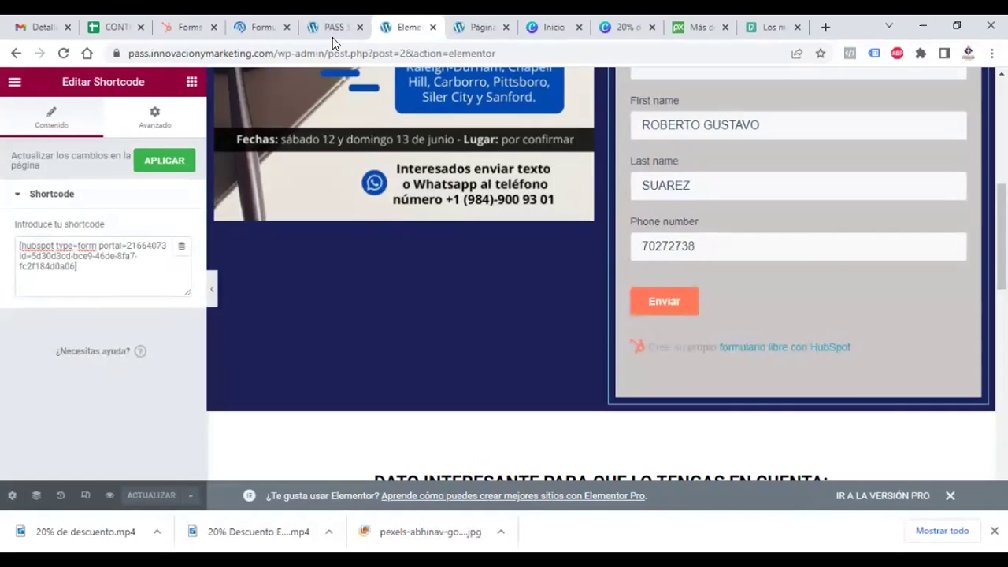
scroll(607, 275, up, 5)
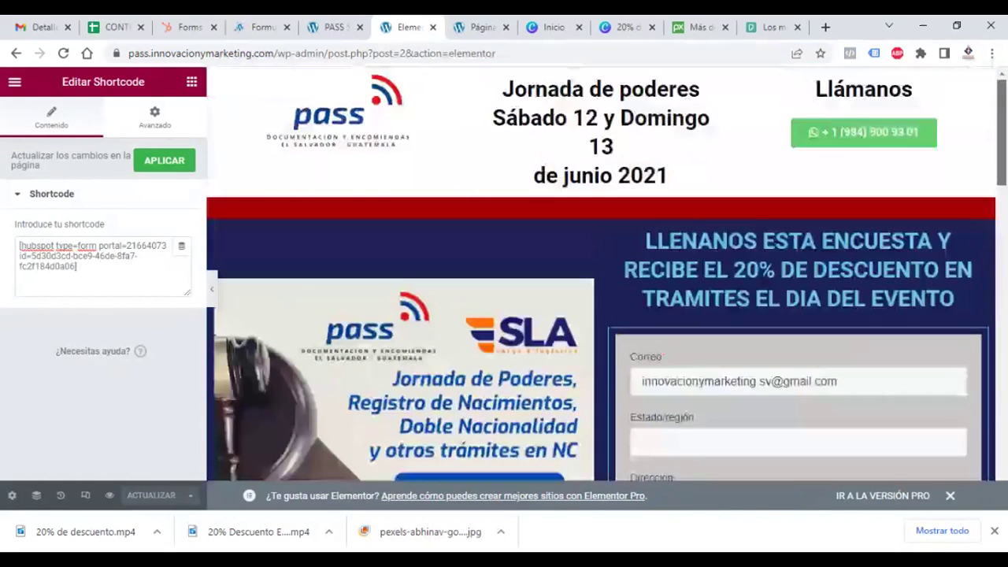
scroll(606, 276, down, 2)
scroll(606, 276, down, 1)
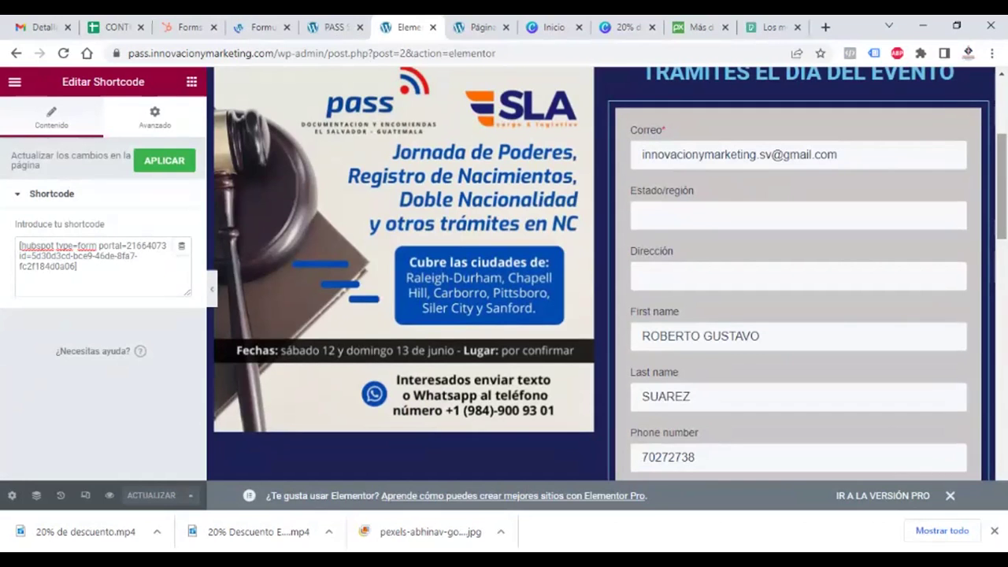
scroll(607, 276, down, 1)
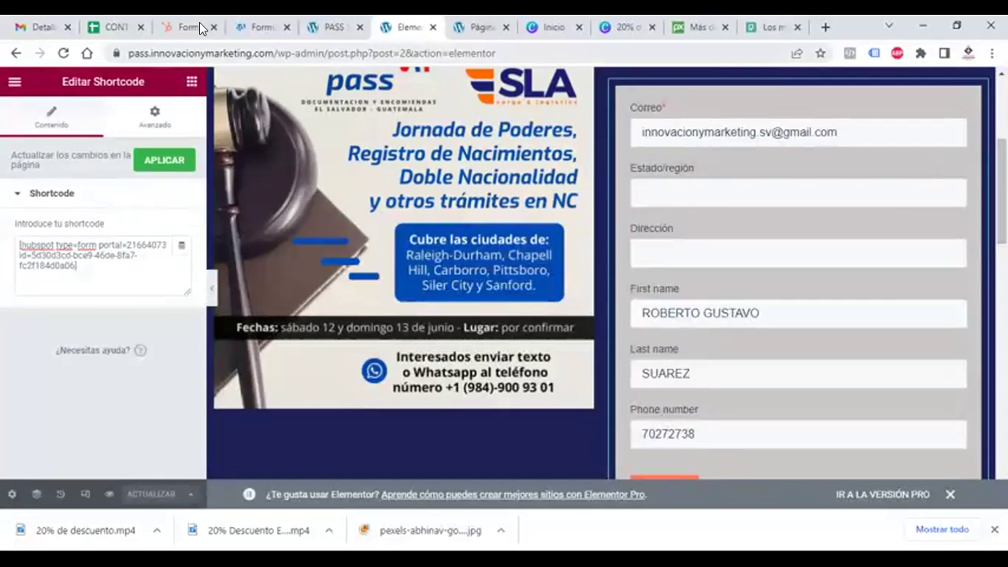
Step: Create a new embedded form (Formulario incrustado) in HubSpot from the Registro template
click(175, 30)
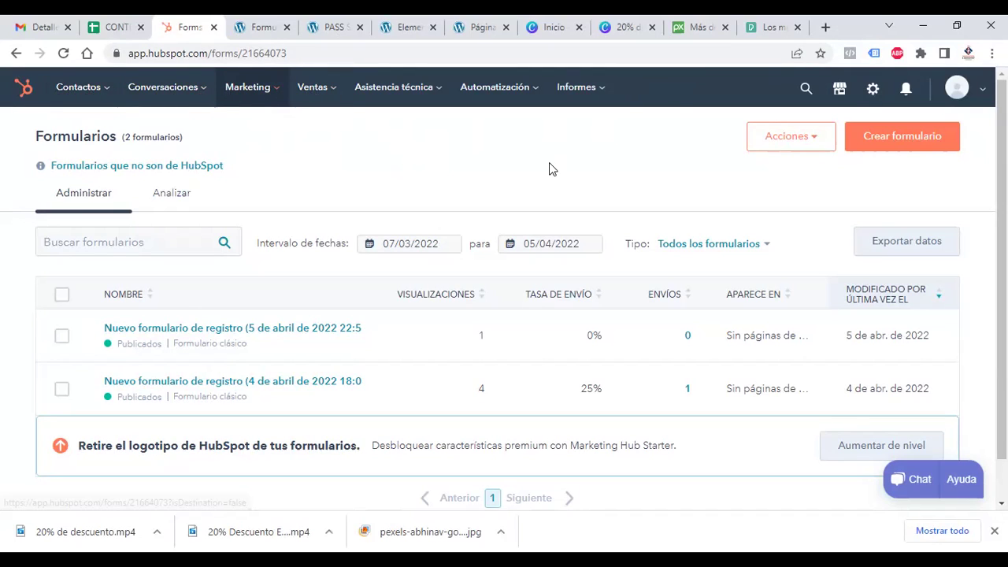
click(913, 135)
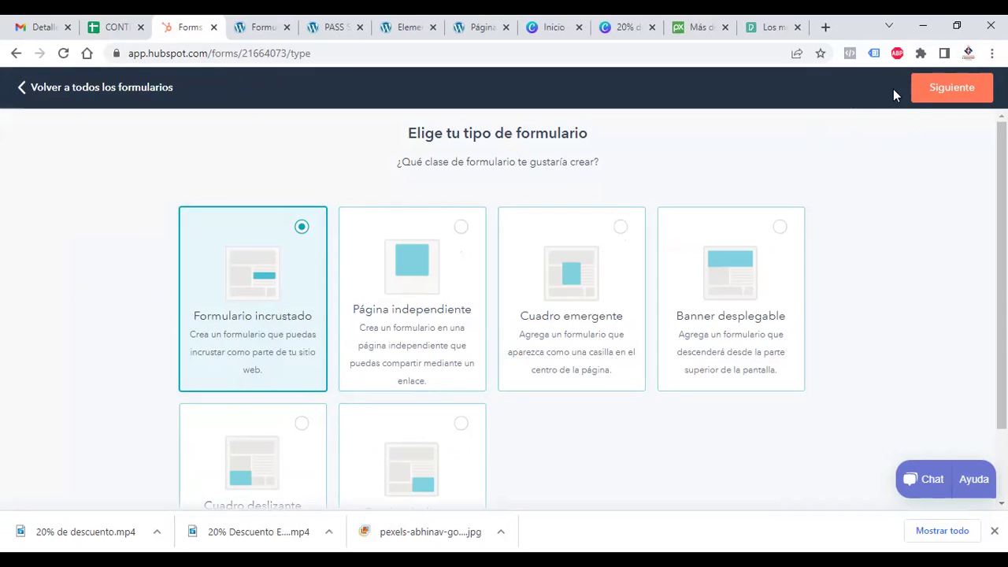
click(945, 86)
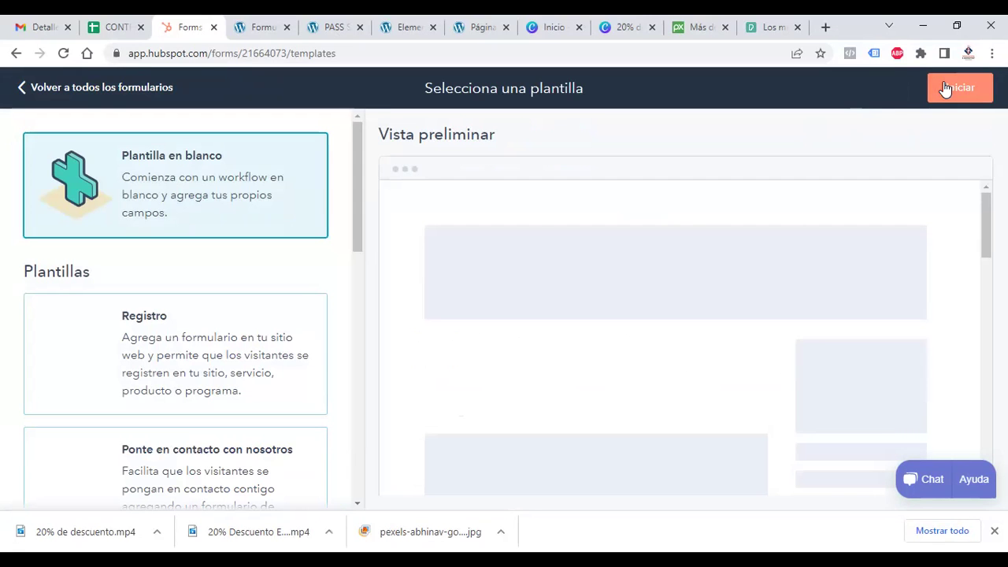
click(152, 370)
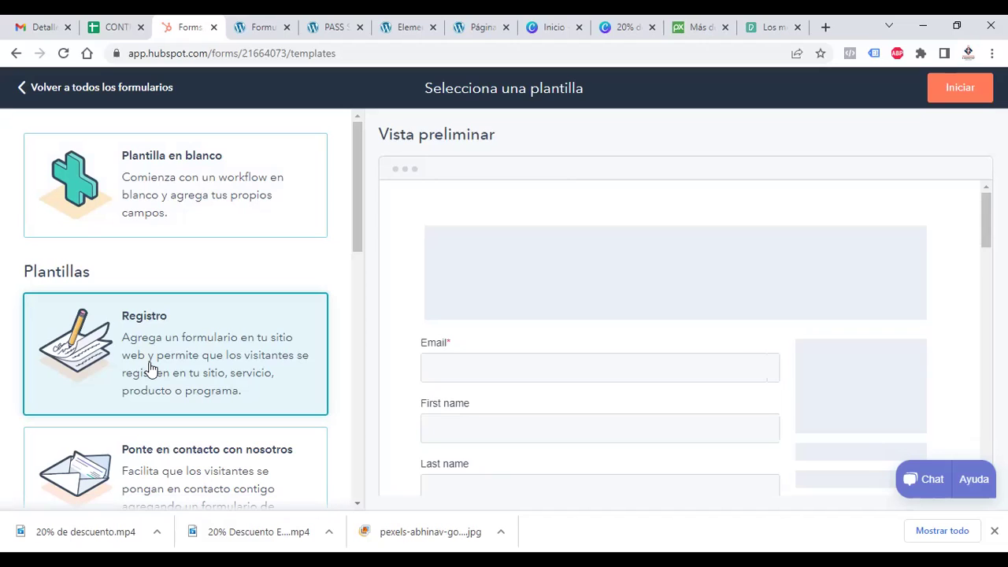
click(949, 88)
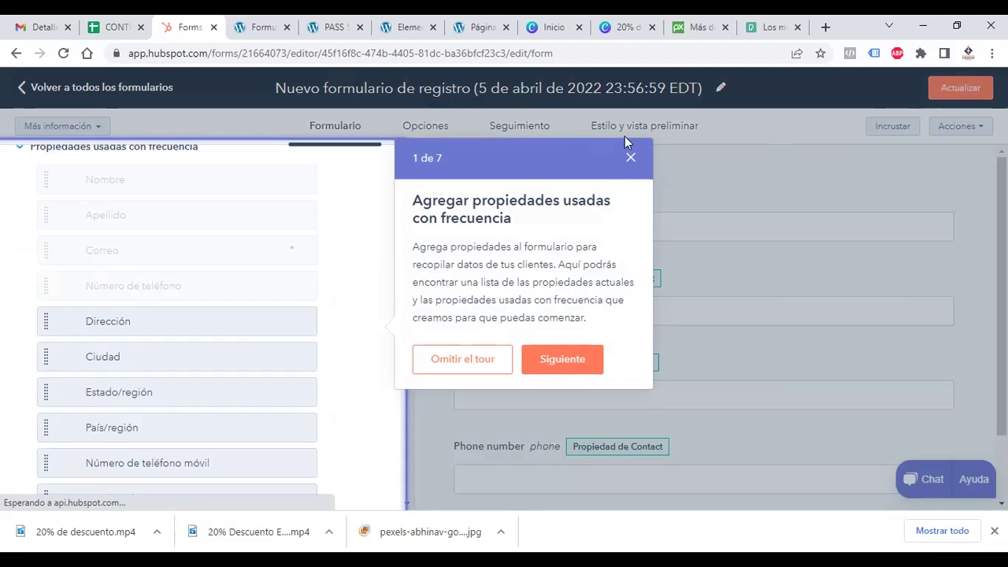
Step: Dismiss the guided tour and review the new registration form's fields in the editor
click(634, 160)
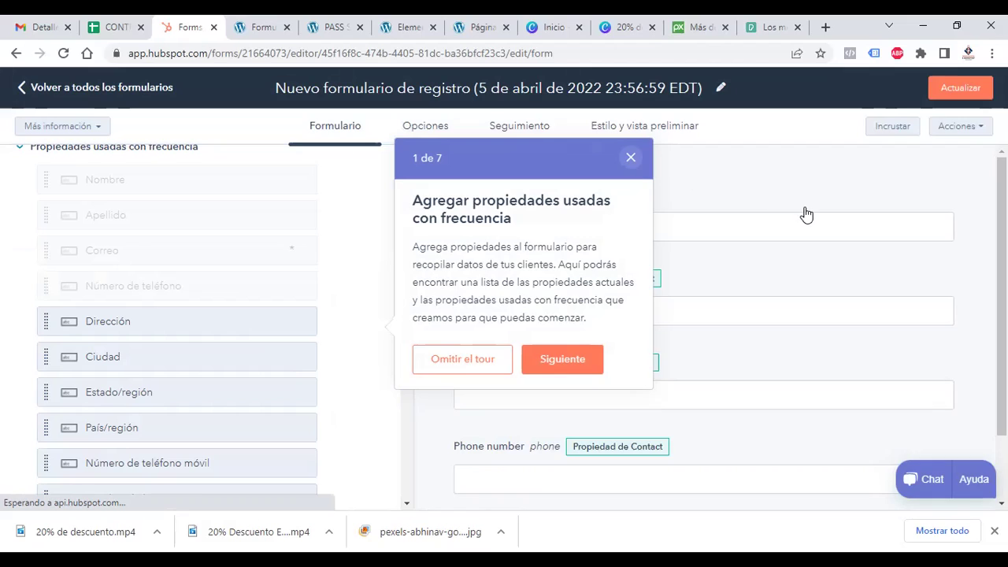
scroll(703, 323, down, 1)
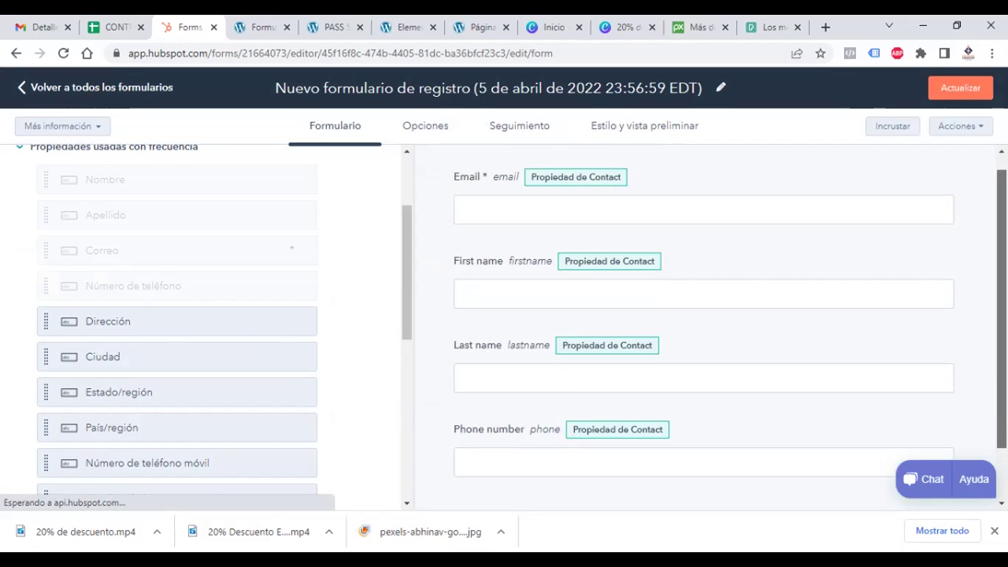
scroll(703, 323, up, 1)
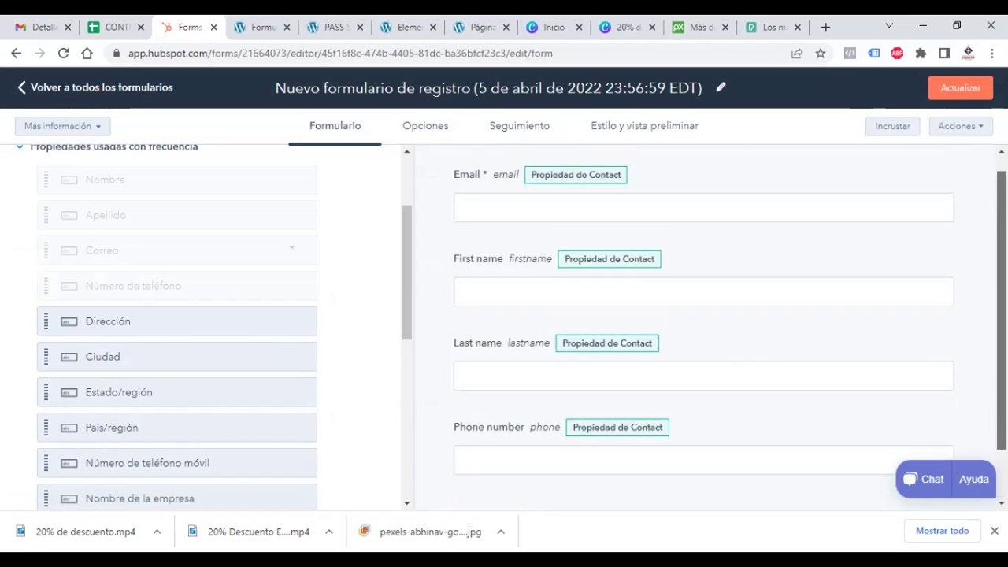
scroll(703, 323, down, 1)
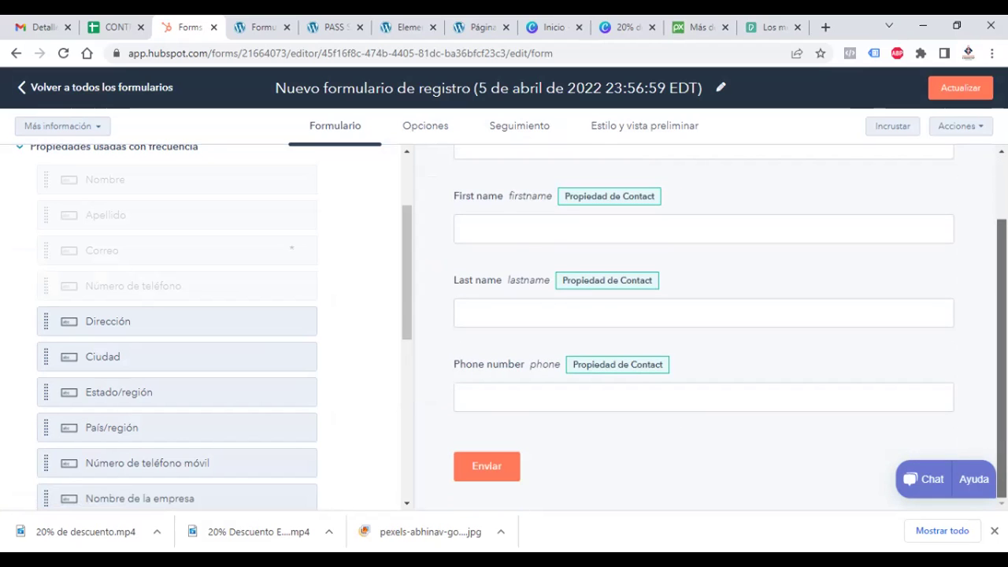
scroll(703, 323, up, 1)
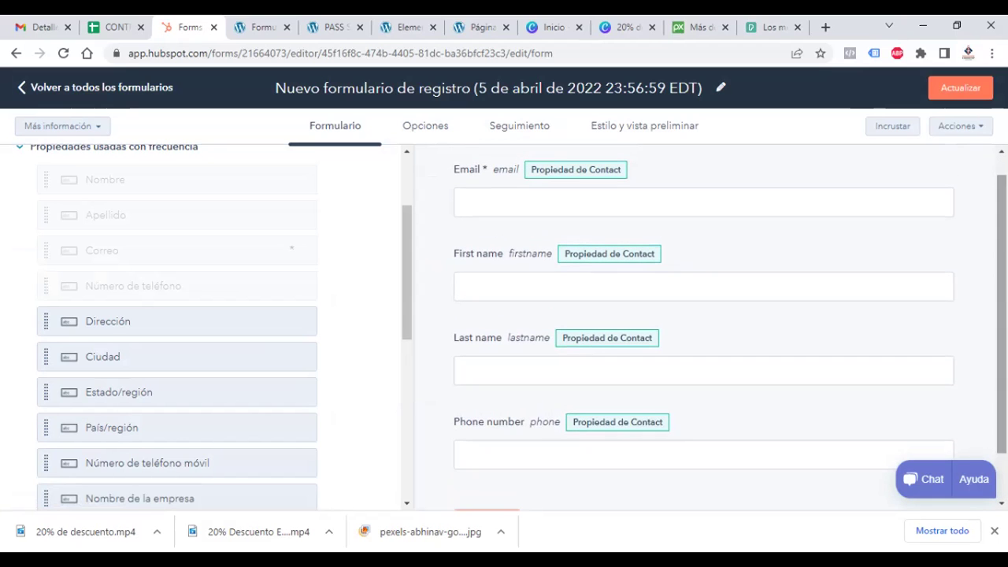
Step: Publish the new registration form and return to the list of all forms
click(957, 90)
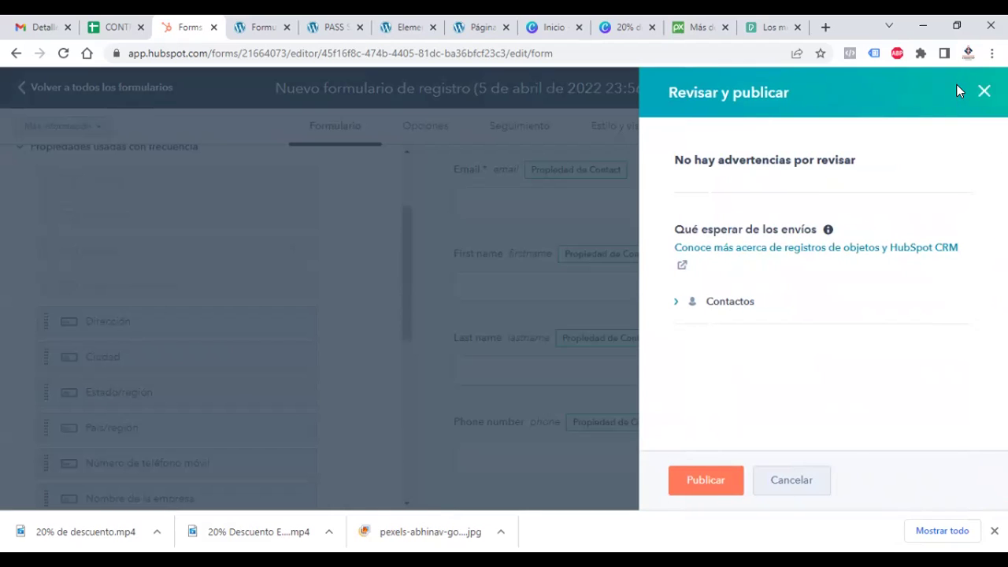
click(703, 483)
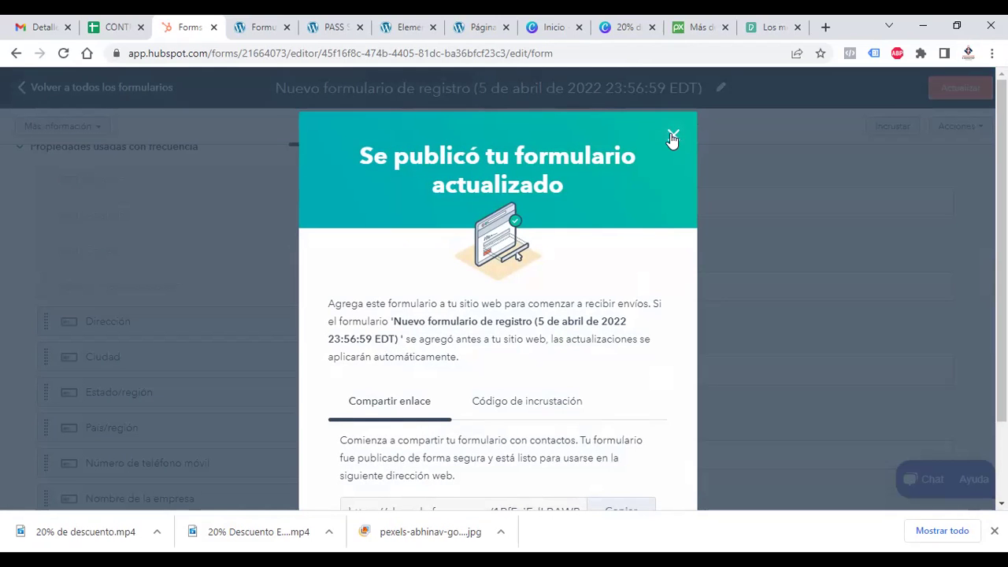
click(672, 137)
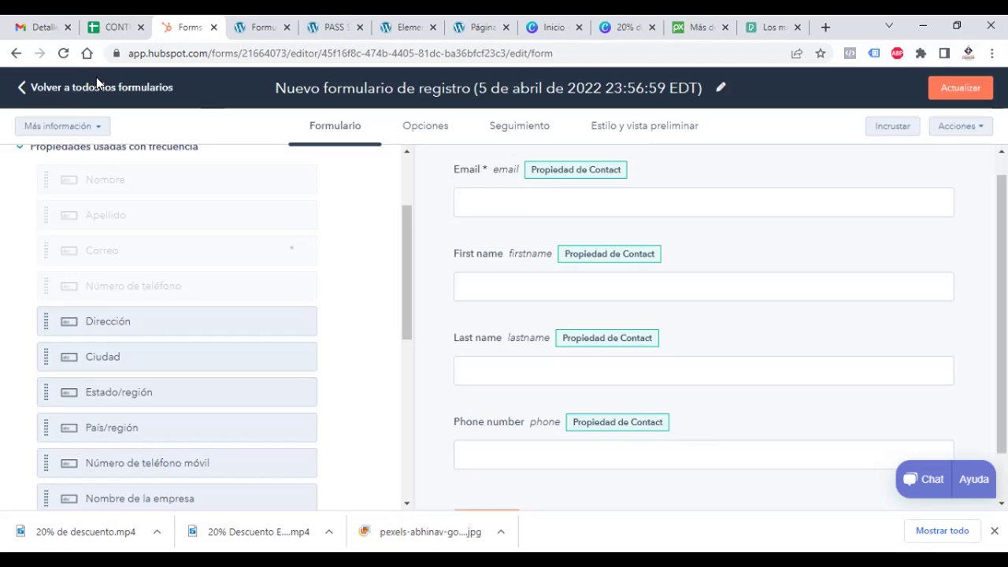
click(71, 93)
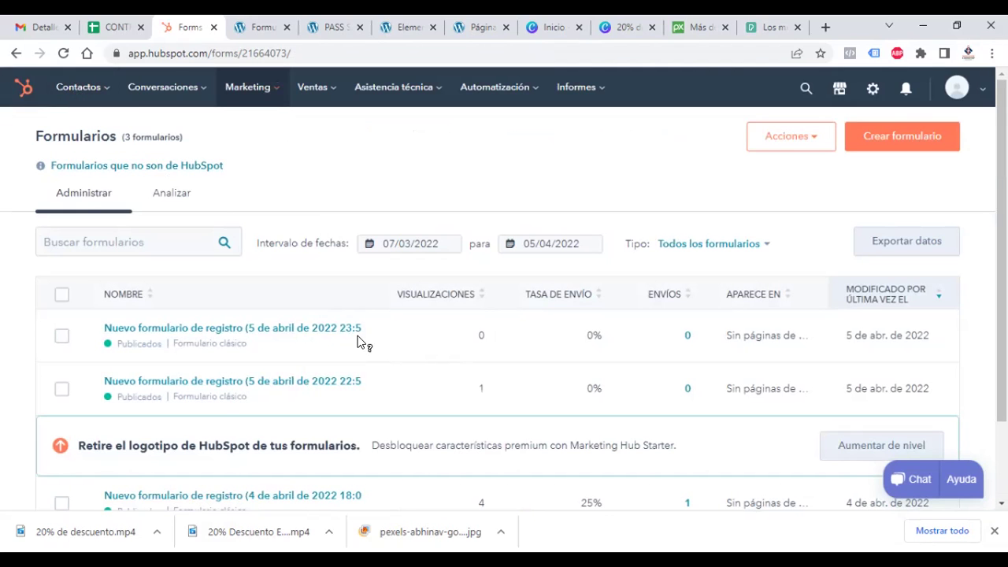
mouse_move(211, 340)
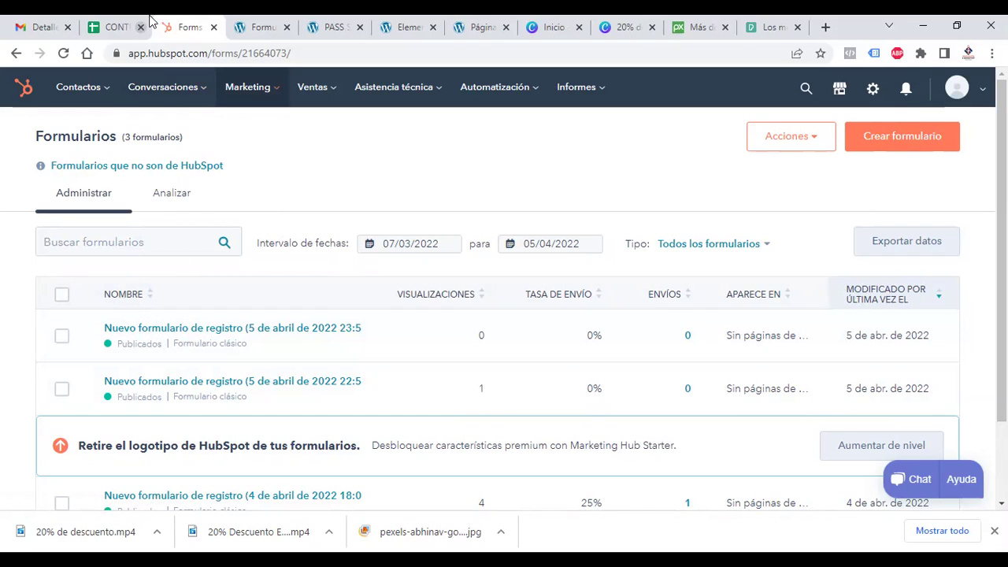
Step: Switch to the HubSpot forms list in the WordPress admin, reload it and copy the shortcode of the newest registration form
click(262, 26)
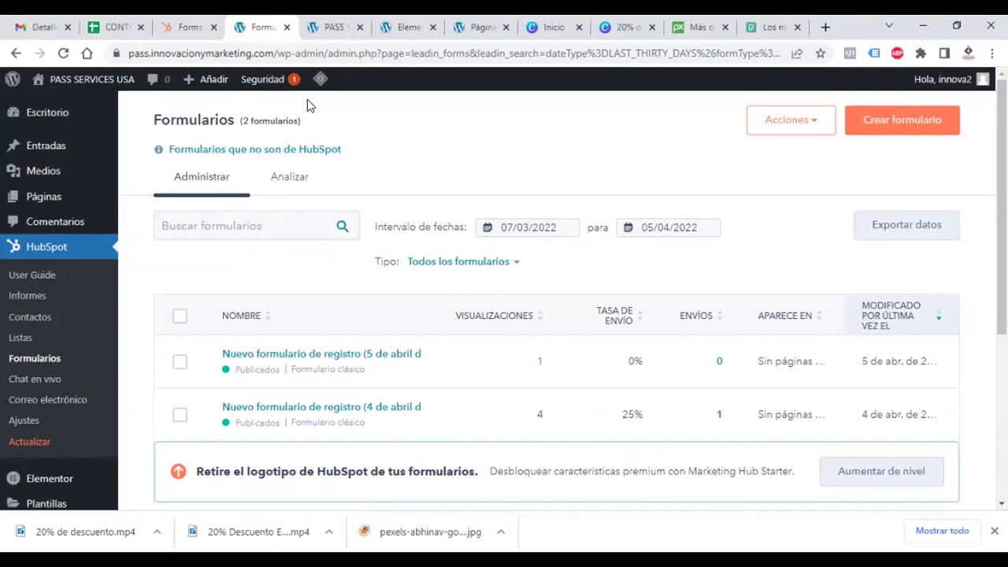
click(175, 25)
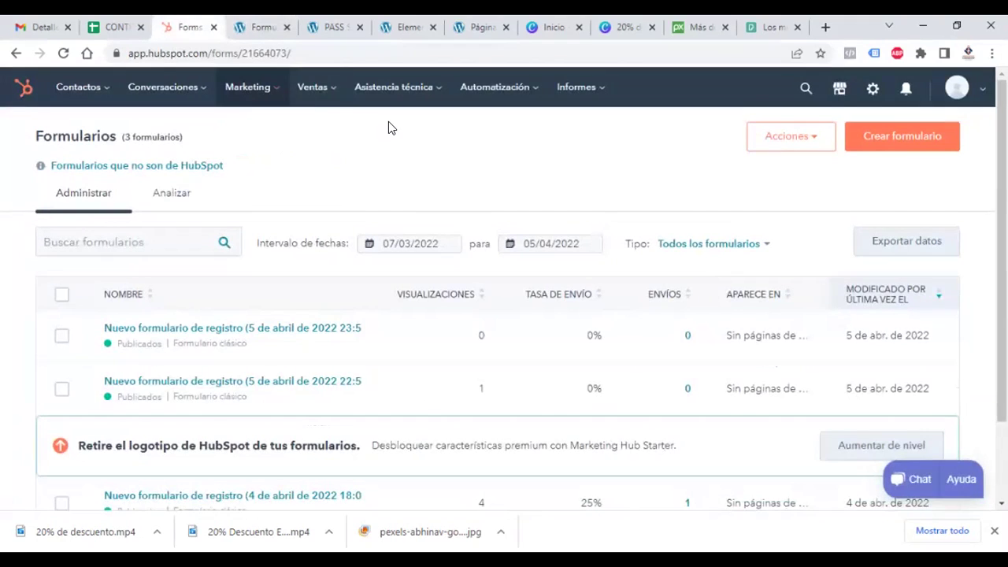
click(242, 30)
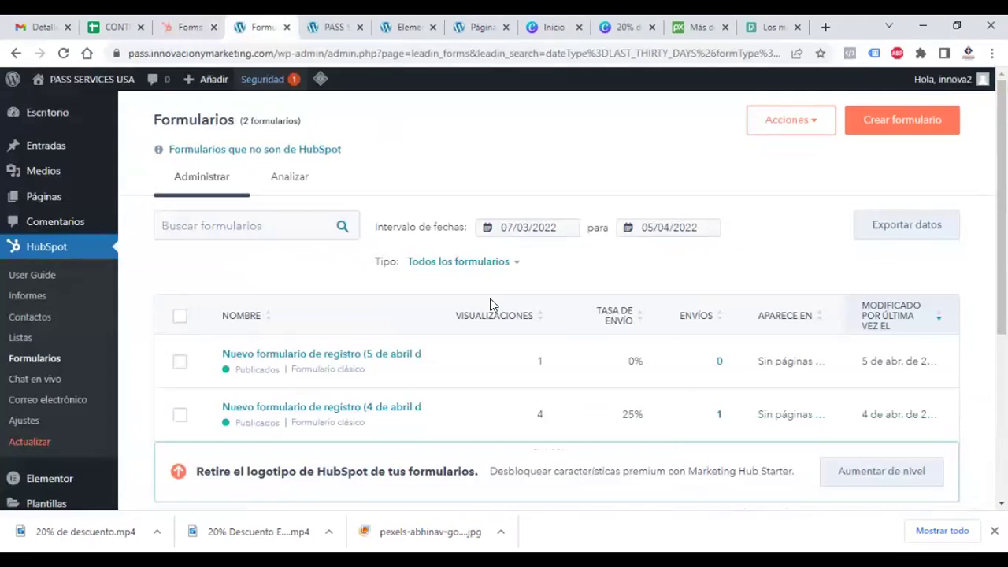
click(63, 54)
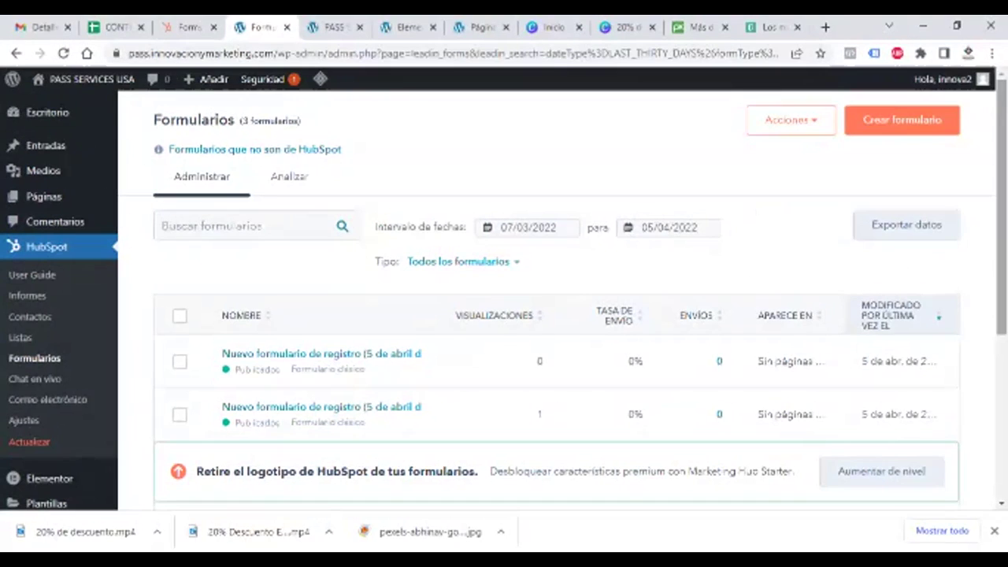
scroll(551, 315, down, 1)
scroll(470, 435, down, 2)
scroll(470, 436, up, 1)
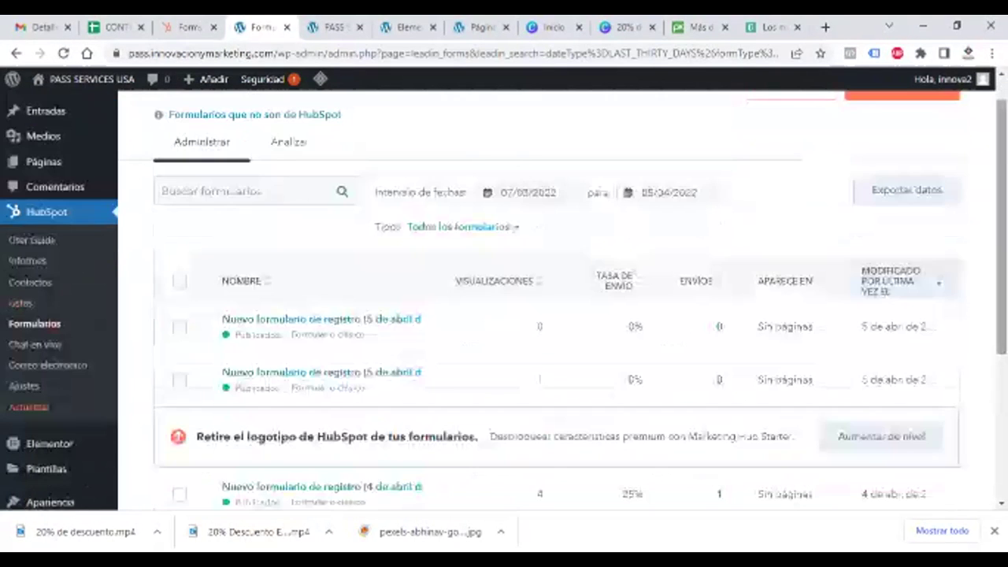
mouse_move(424, 319)
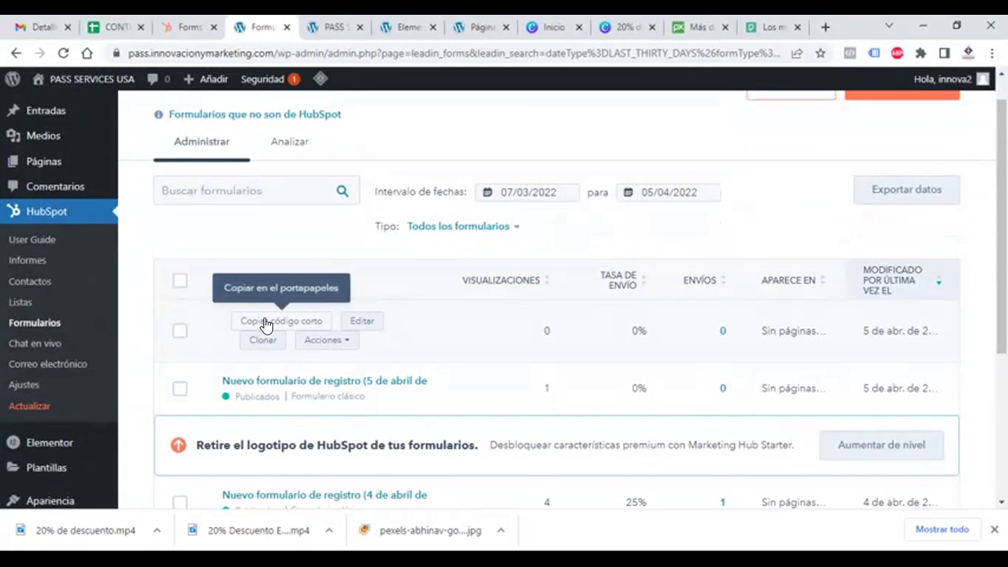
click(290, 321)
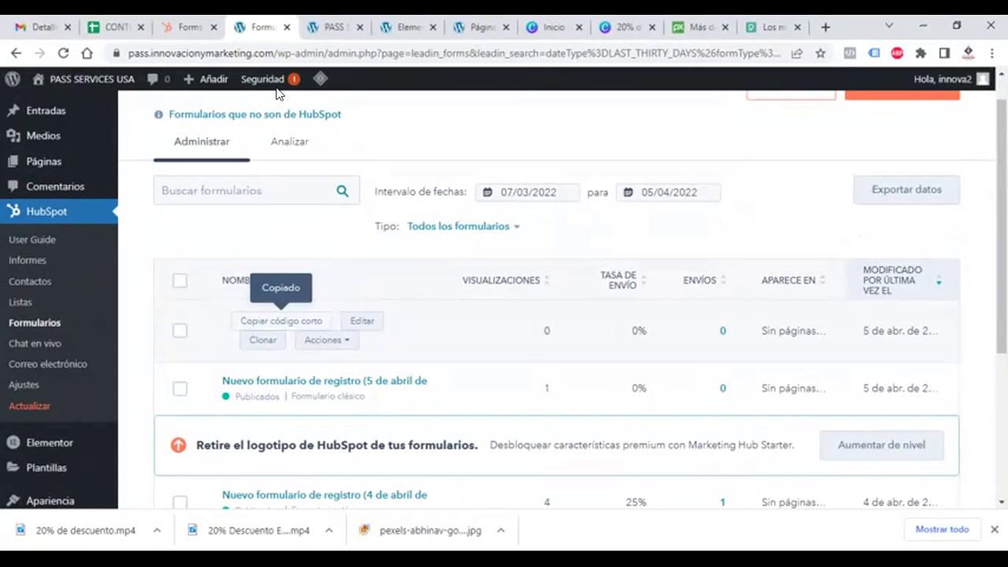
Step: Replace the landing page's form shortcode in Elementor with the copied HubSpot shortcode and update the page
click(391, 27)
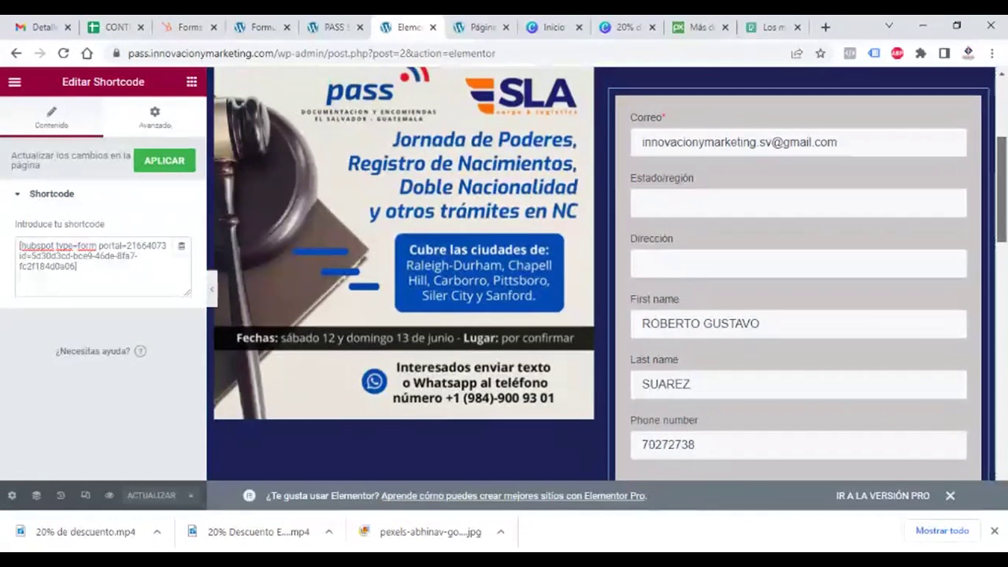
scroll(607, 273, down, 10)
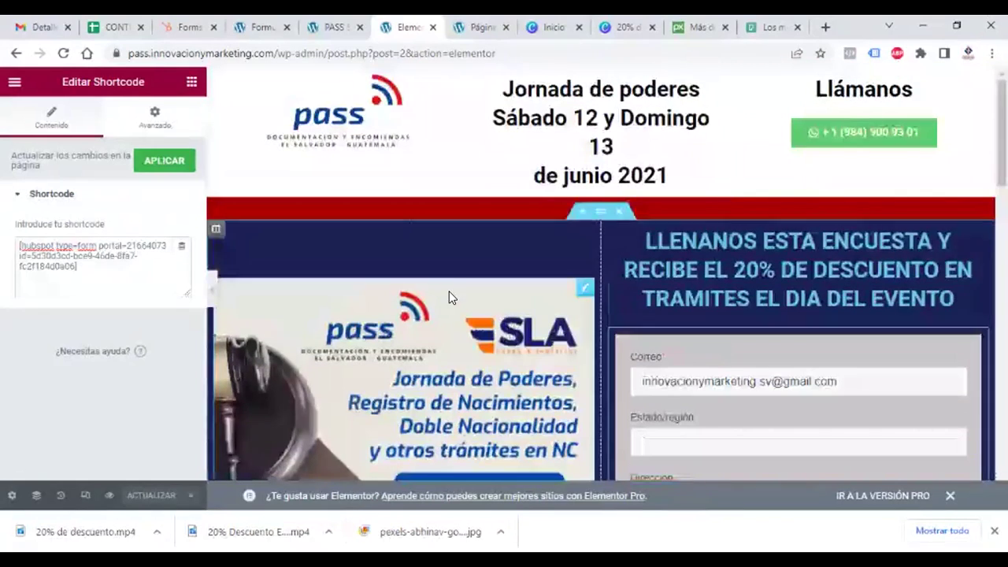
drag(77, 264, 2, 247)
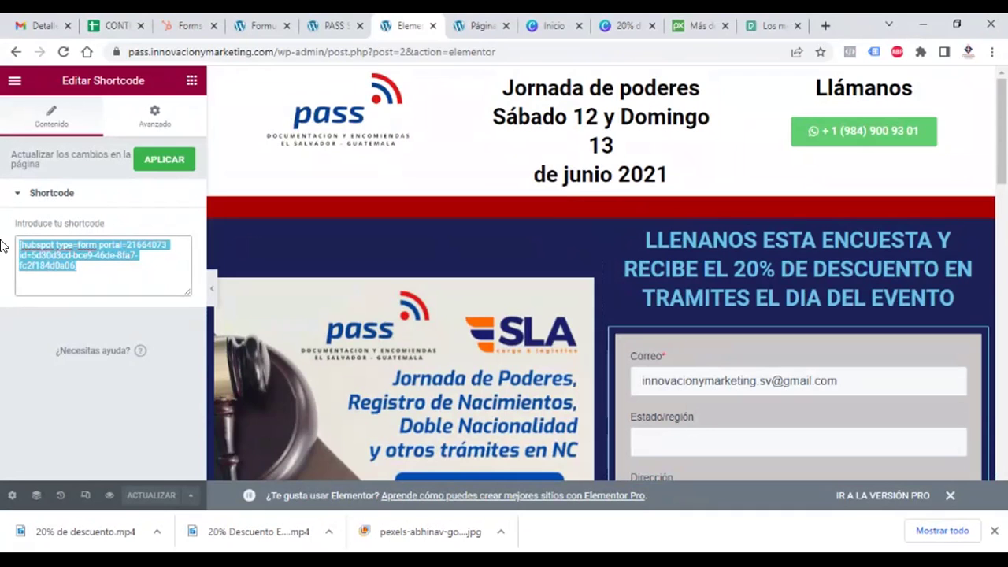
text([hubspot type=form portal=21664073 id=45f16f8c-474b-4405-81dc-ba36bfcf23c3])
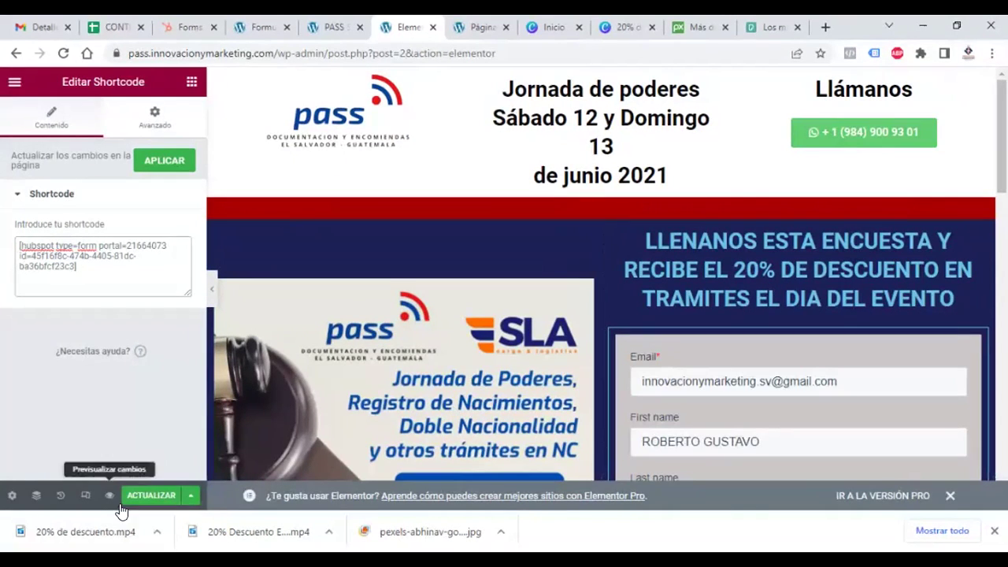
click(127, 503)
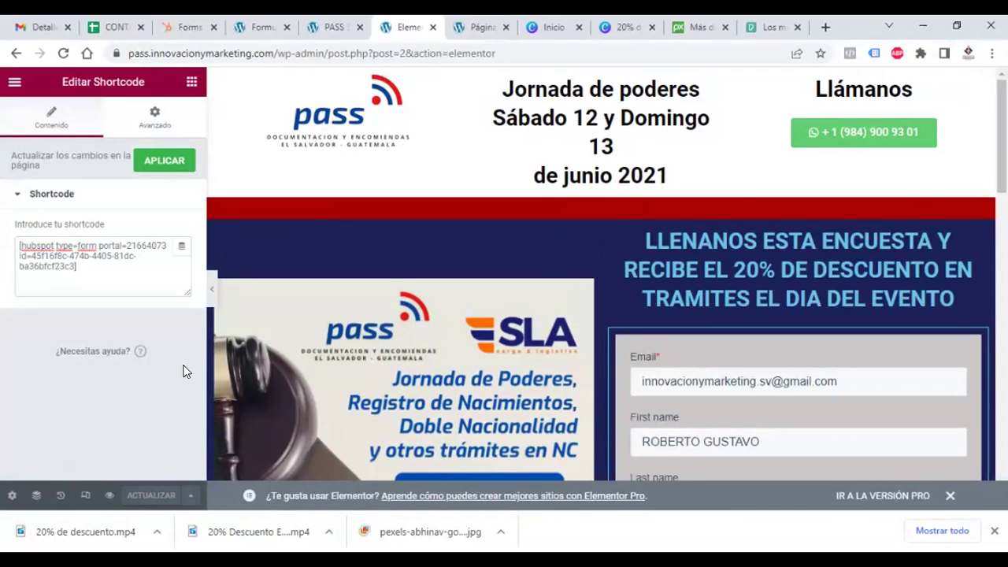
Step: Reload the published PASS SERVICES landing page and view the newly embedded form
click(341, 26)
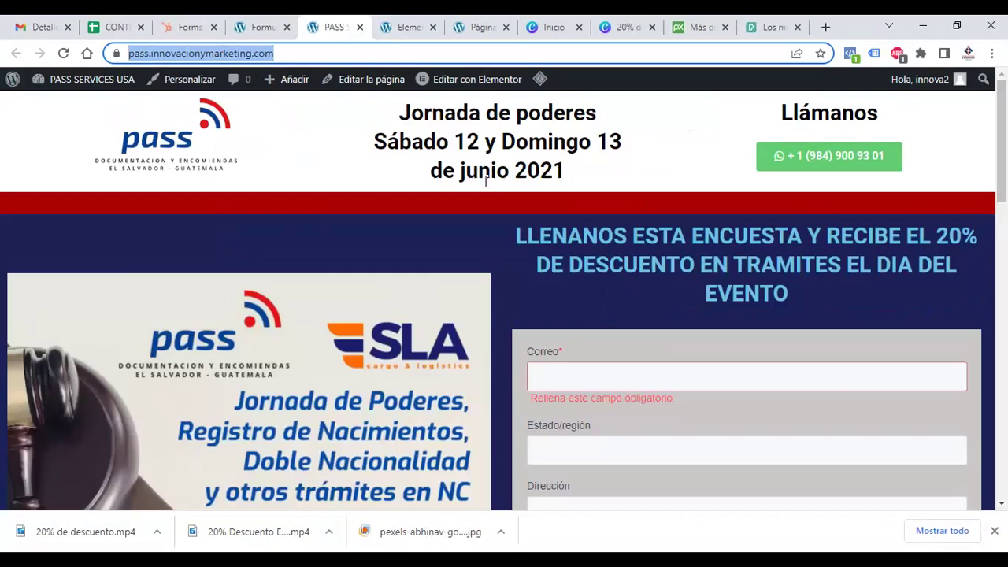
click(63, 54)
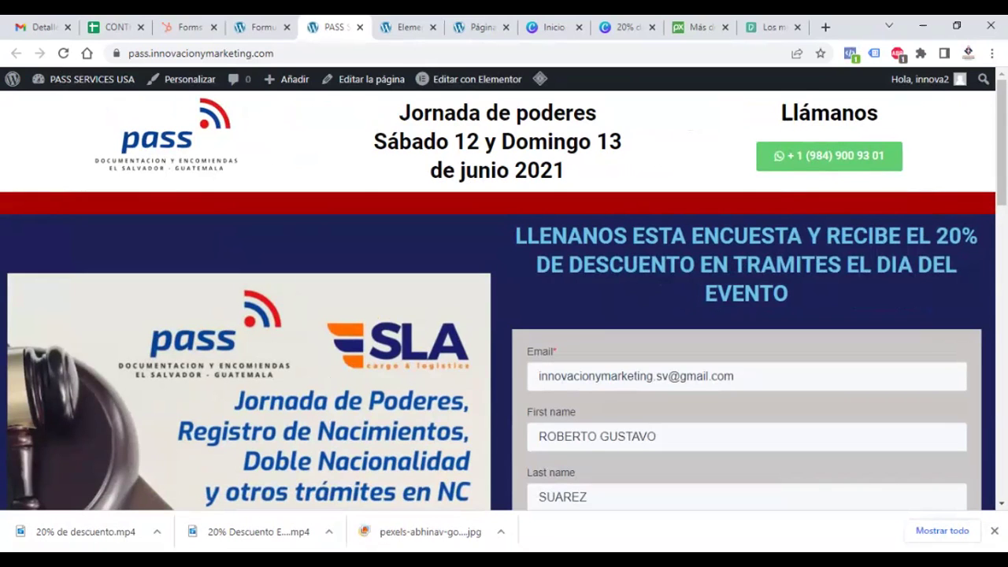
scroll(504, 299, down, 3)
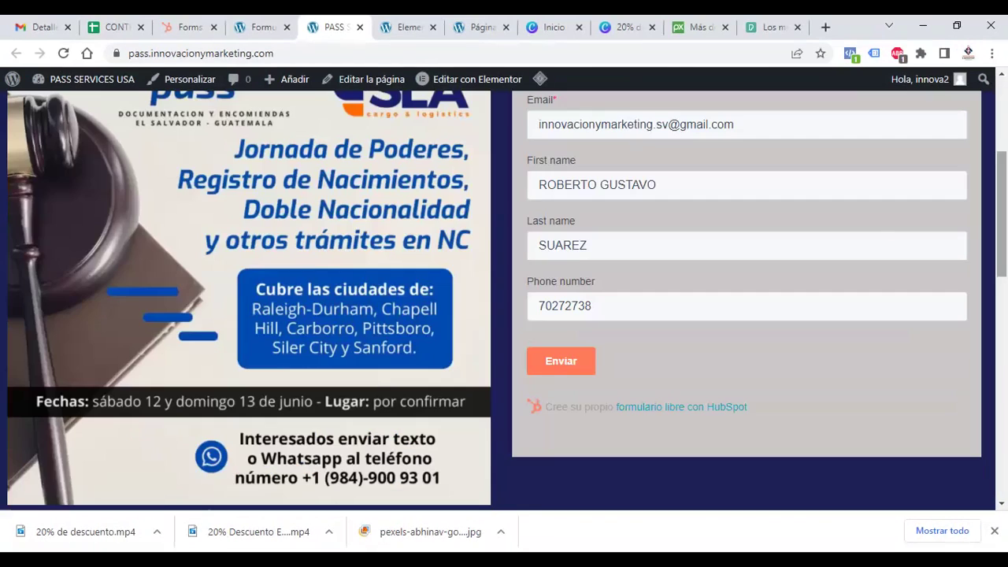
Step: Clear the prefilled phone number, last name, first name and email from the landing page form
double_click(602, 306)
key(BackSpace)
click(604, 244)
key(ctrl+a)
key(BackSpace)
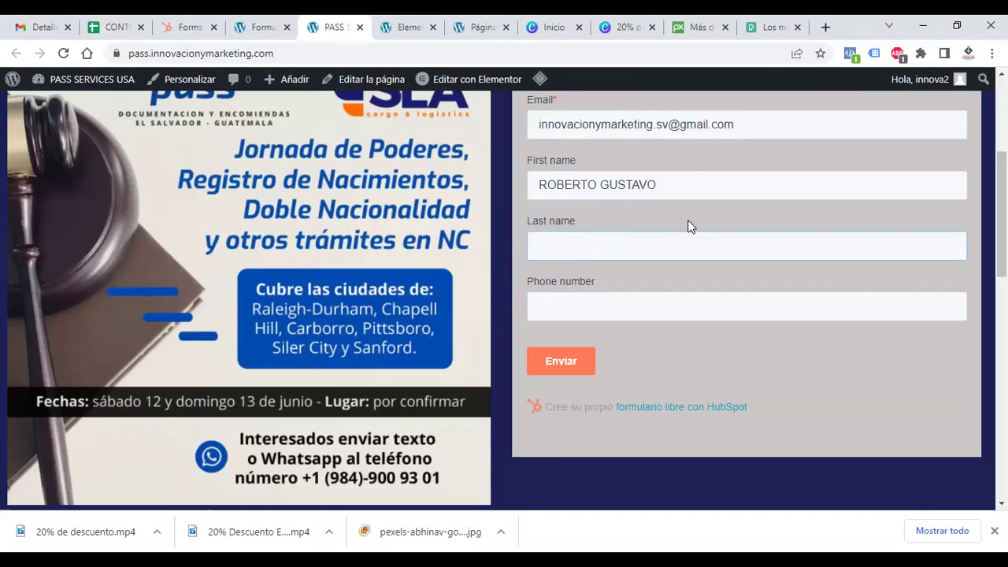
drag(688, 181, 533, 189)
key(BackSpace)
key(BackSpace)
scroll(714, 319, up, 3)
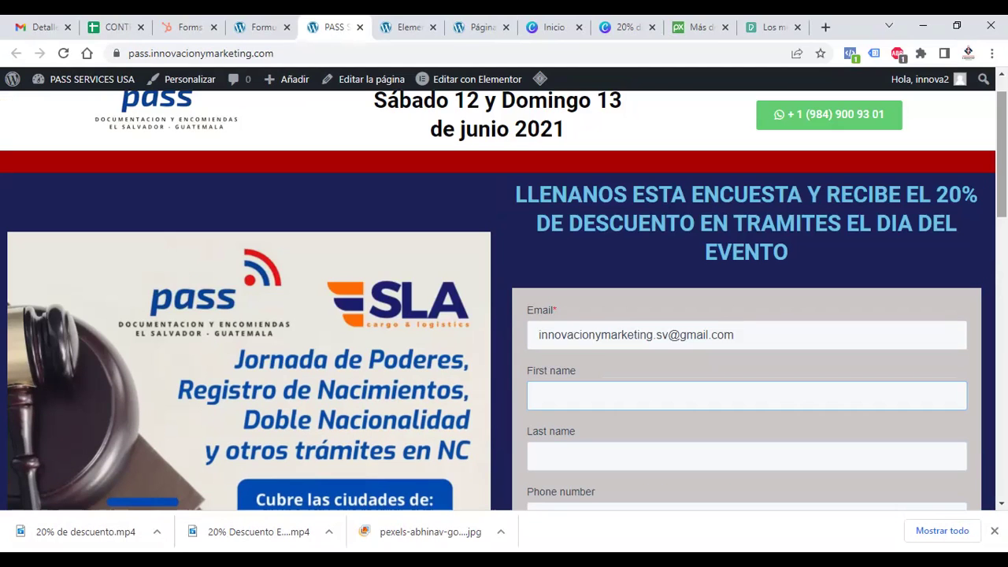
click(746, 335)
key(ctrl+a)
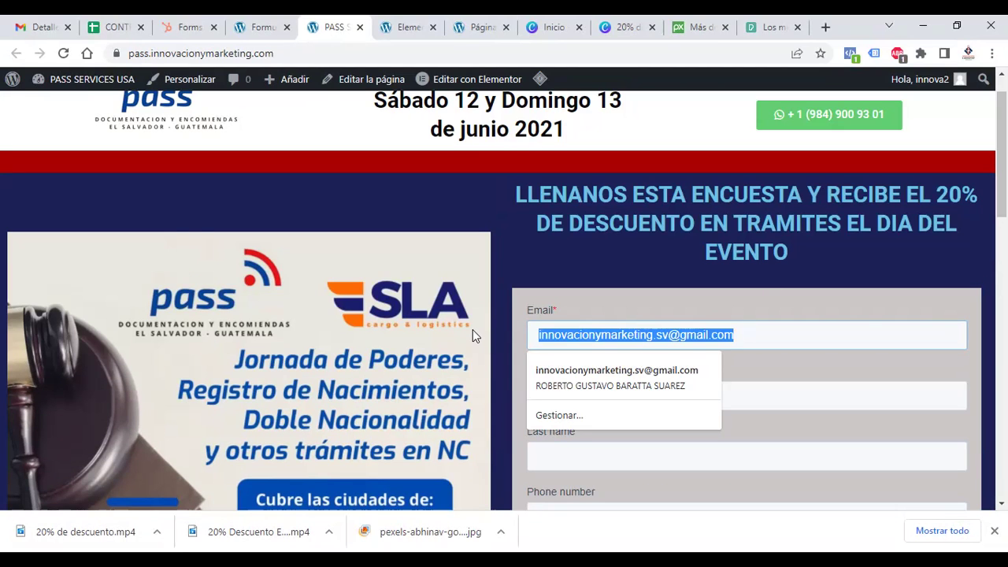
key(BackSpace)
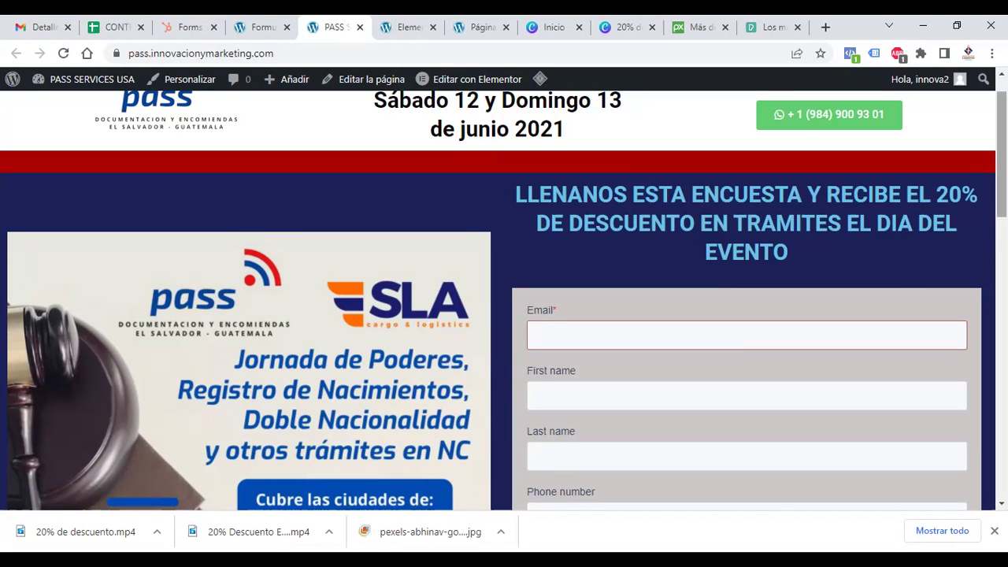
Step: Examine the emptied registration form and the surrounding landing page content
scroll(504, 300, down, 3)
scroll(504, 299, down, 5)
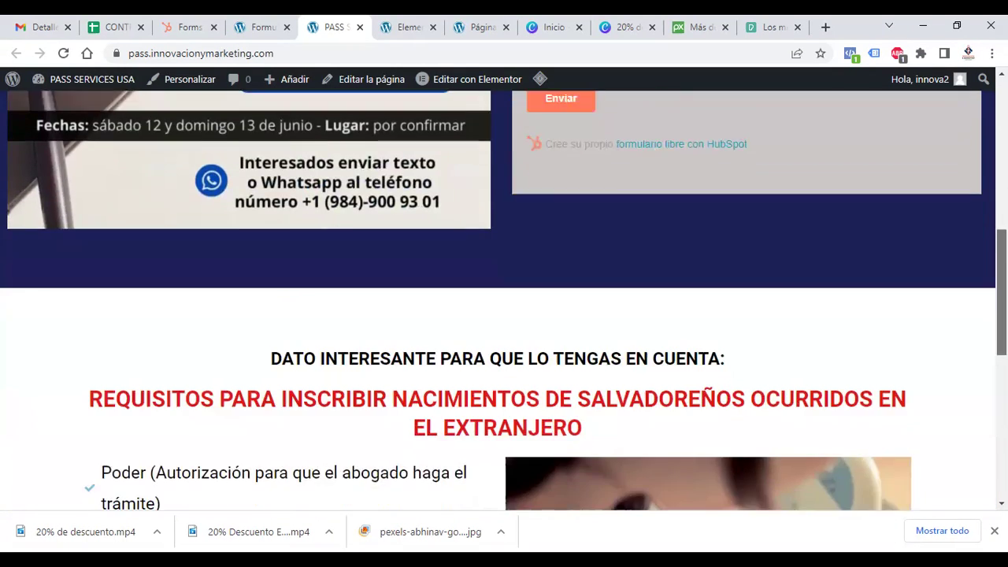
scroll(505, 299, up, 8)
scroll(504, 299, down, 3)
scroll(504, 300, up, 1)
scroll(504, 300, down, 1)
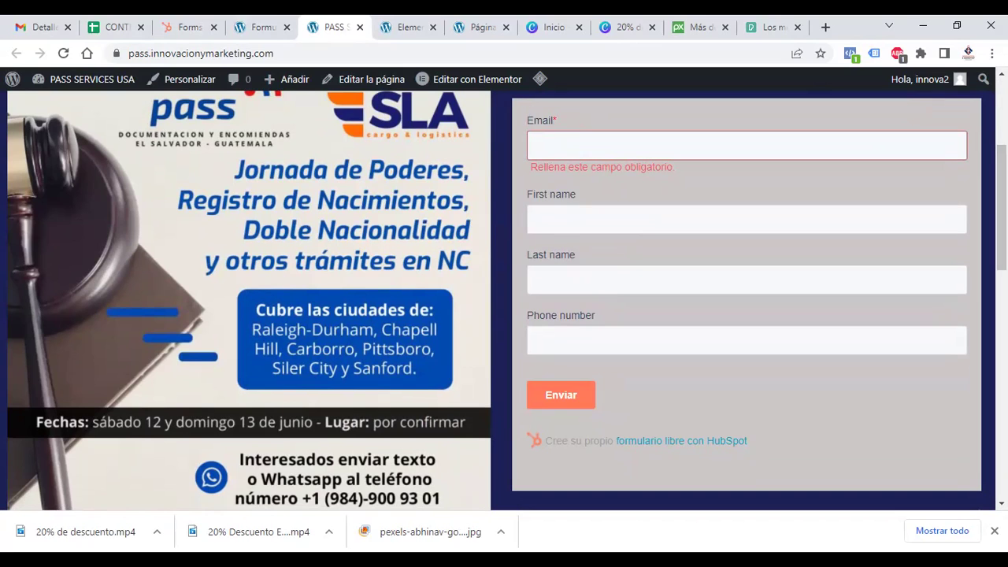
scroll(498, 300, up, 3)
scroll(630, 284, down, 3)
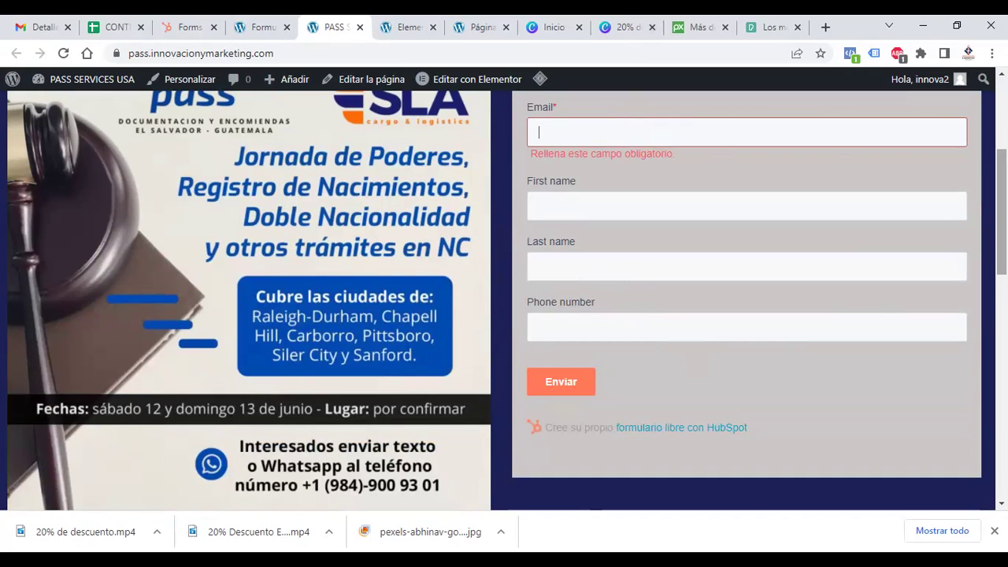
scroll(302, 204, up, 3)
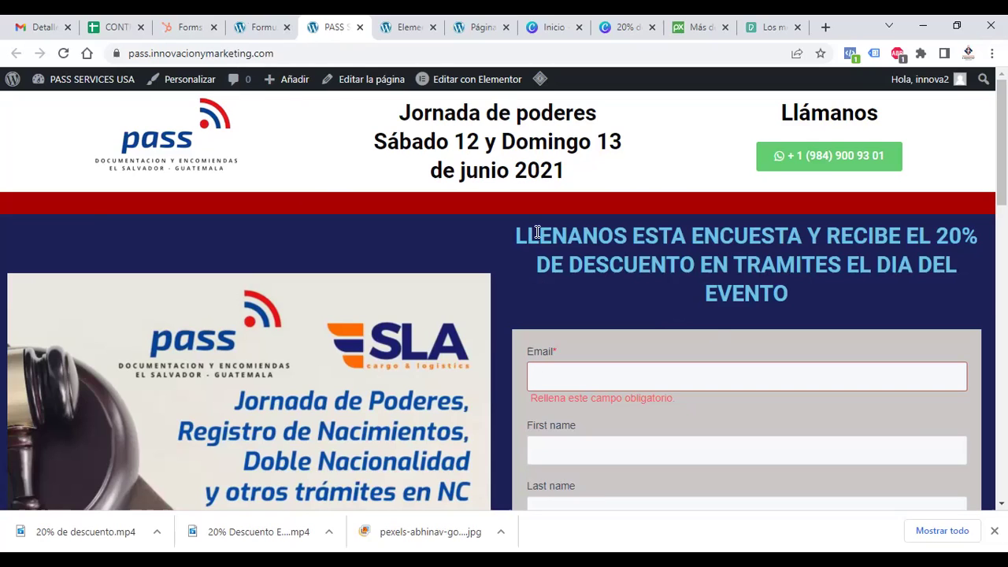
Step: Fill in the form's email, first name, last name and phone number with the second saved autofill contact and submit it
click(603, 376)
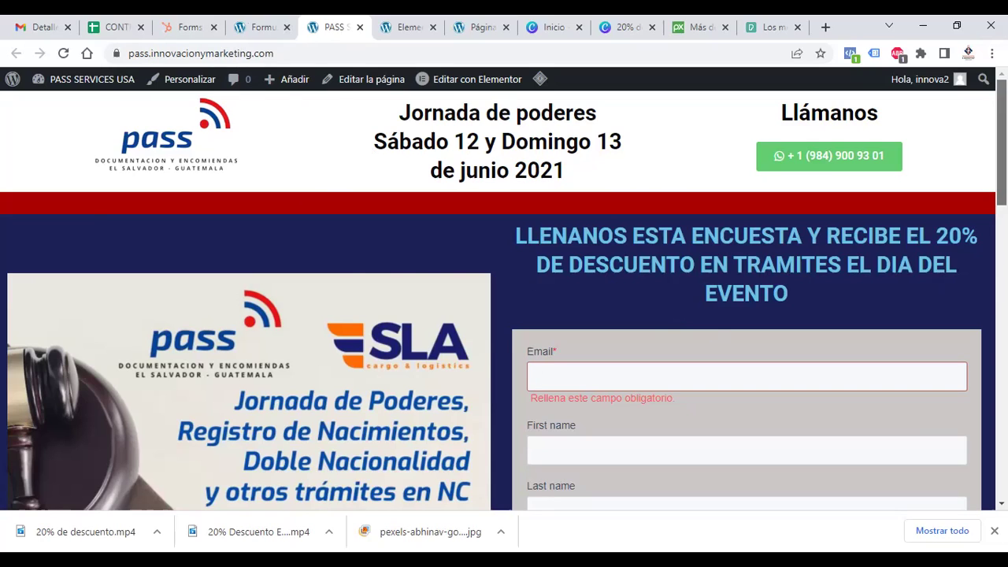
scroll(603, 375, down, 3)
click(724, 160)
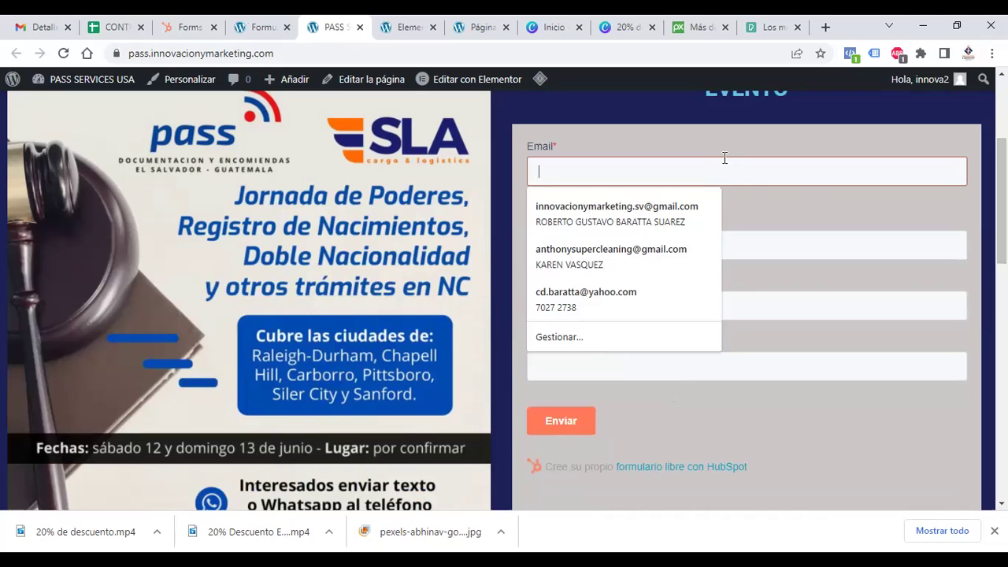
click(652, 266)
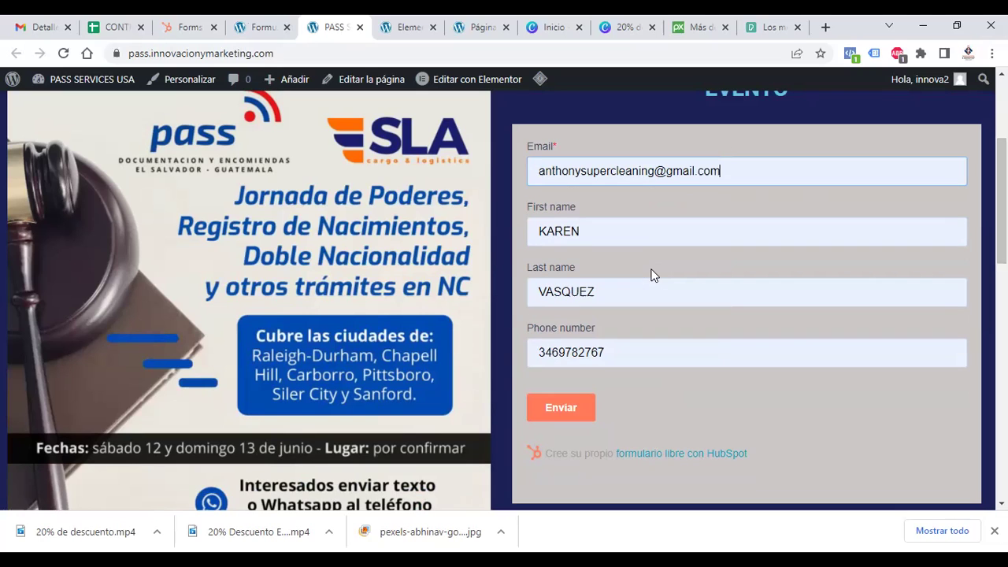
click(564, 410)
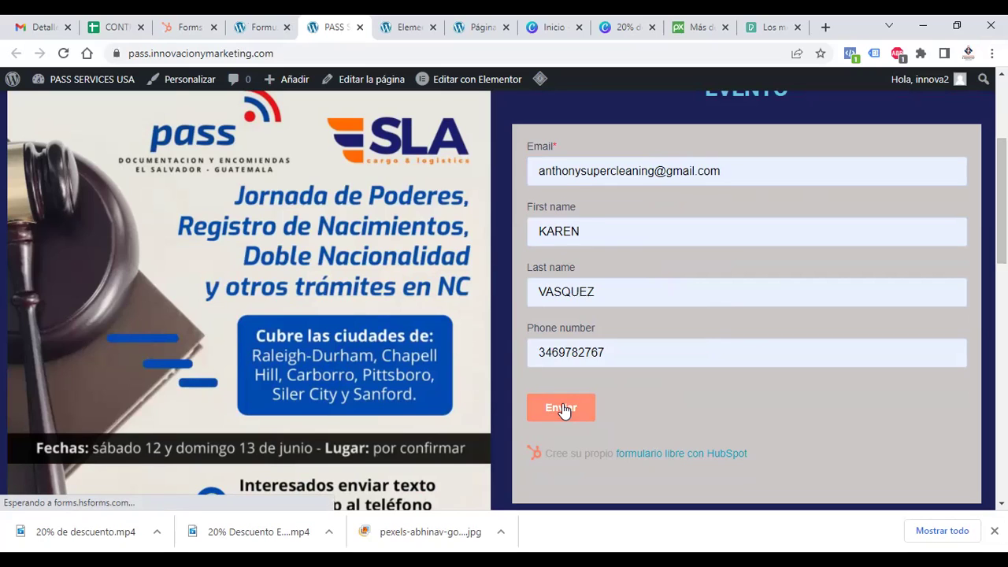
Step: Switch to HubSpot and open the refreshed contacts list to check for the submitted contact
click(182, 38)
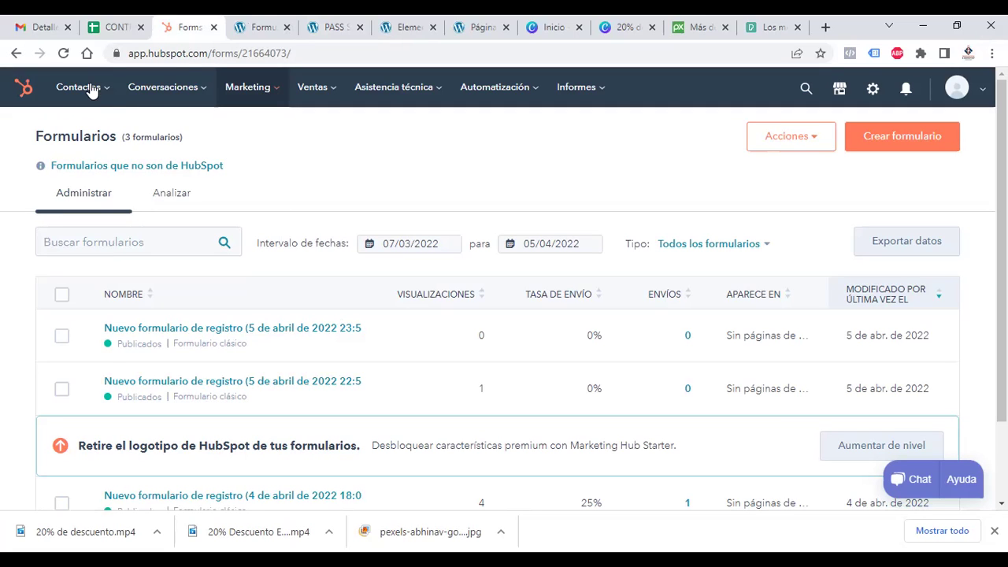
click(66, 55)
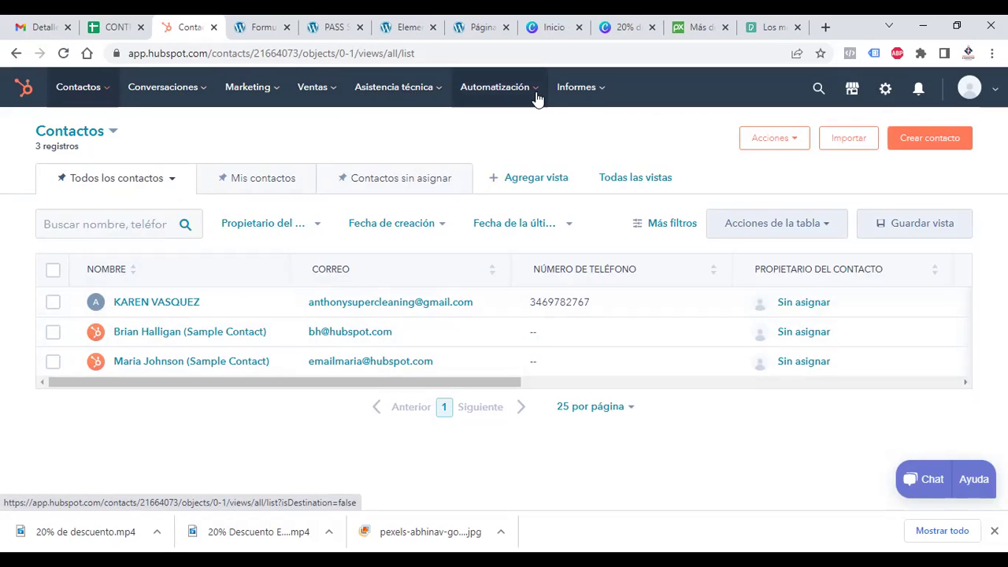
mouse_move(536, 97)
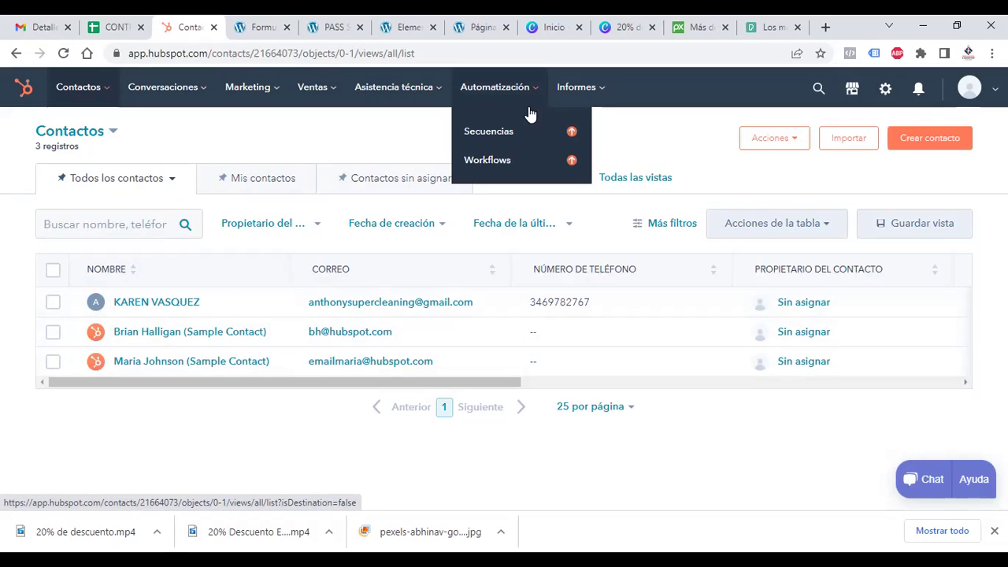
mouse_move(572, 132)
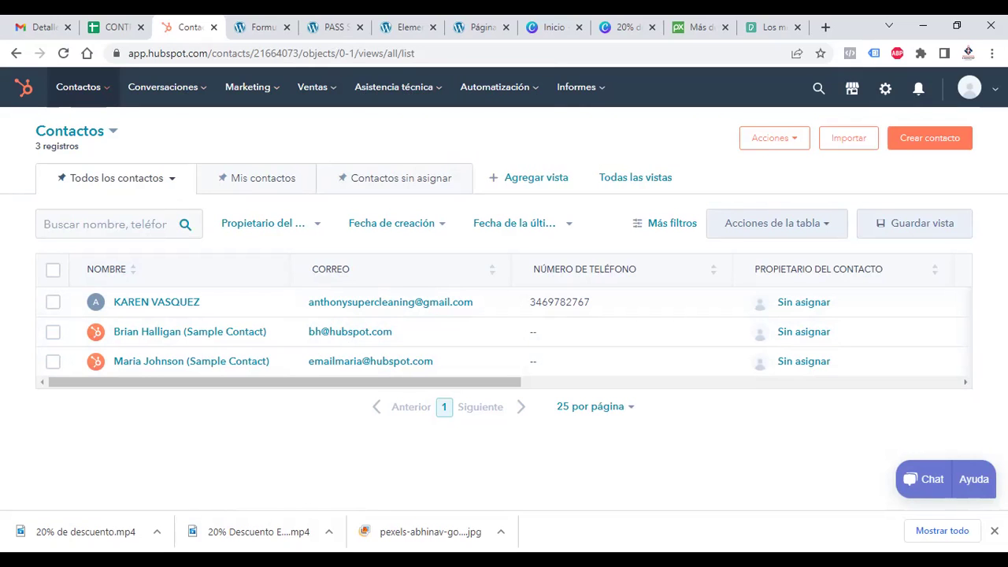
click(430, 531)
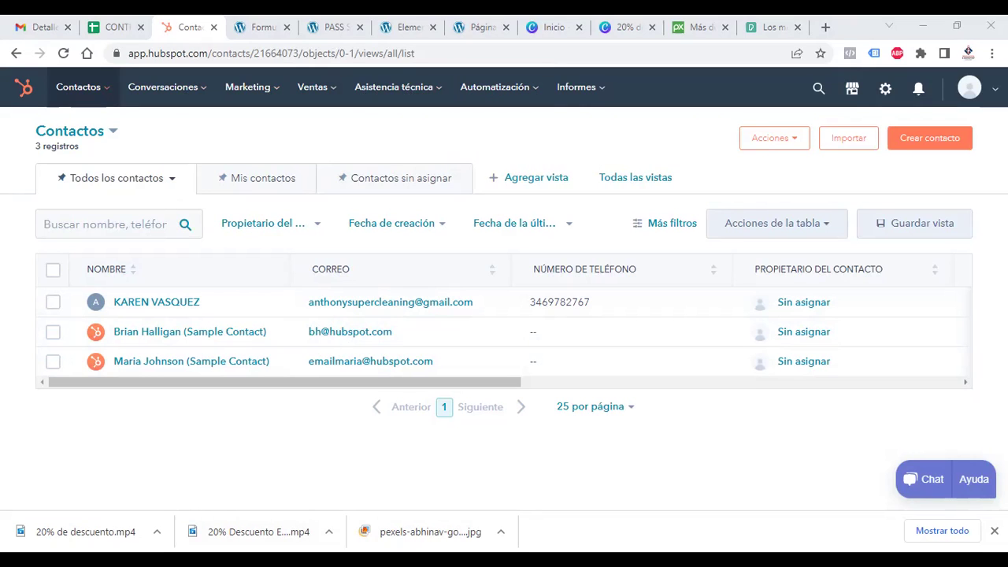